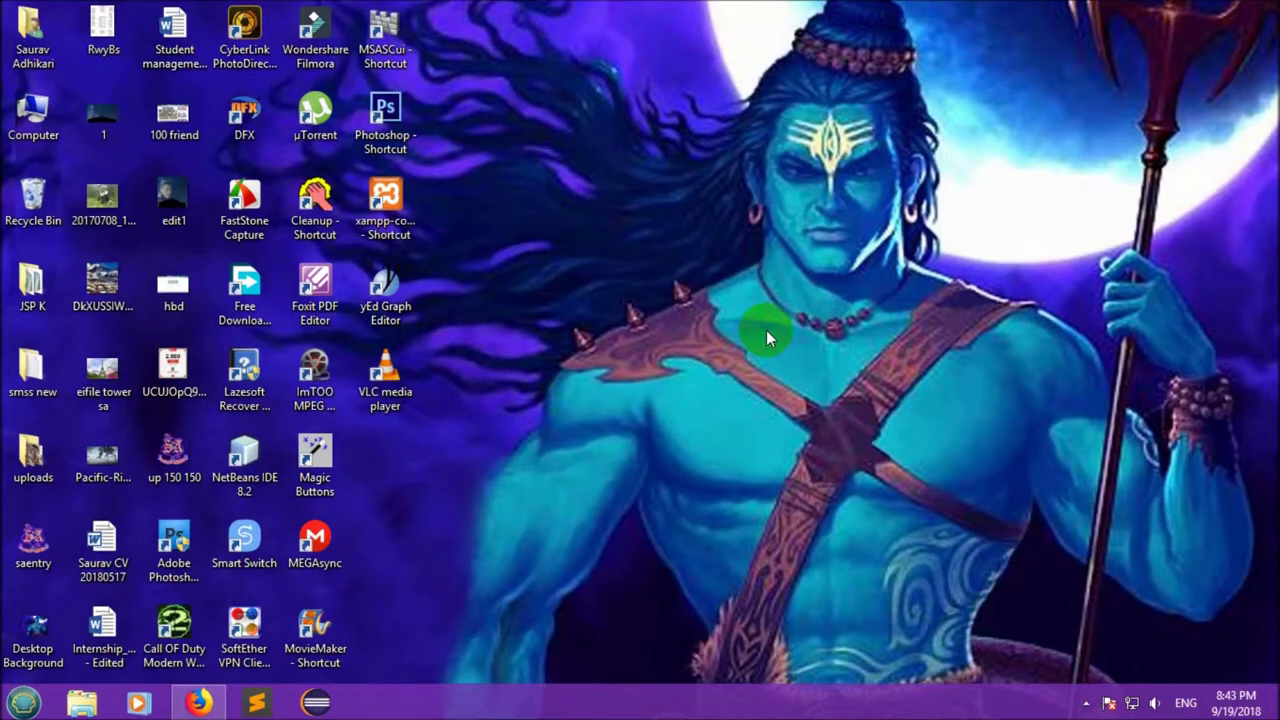
Step: Switch to Firefox and close the YouTube channel page, leaving only the Instagram feed open
mouse_move(203, 705)
left_click(203, 705)
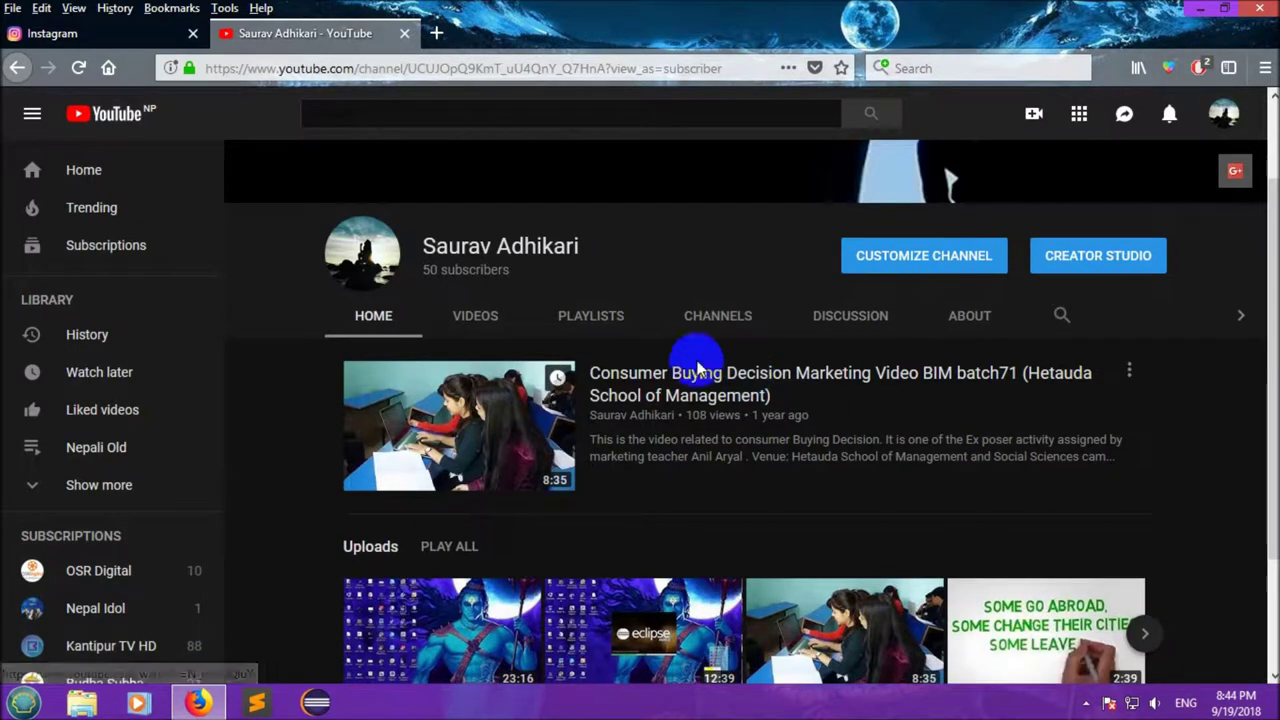
scroll(580, 508, "up", 2)
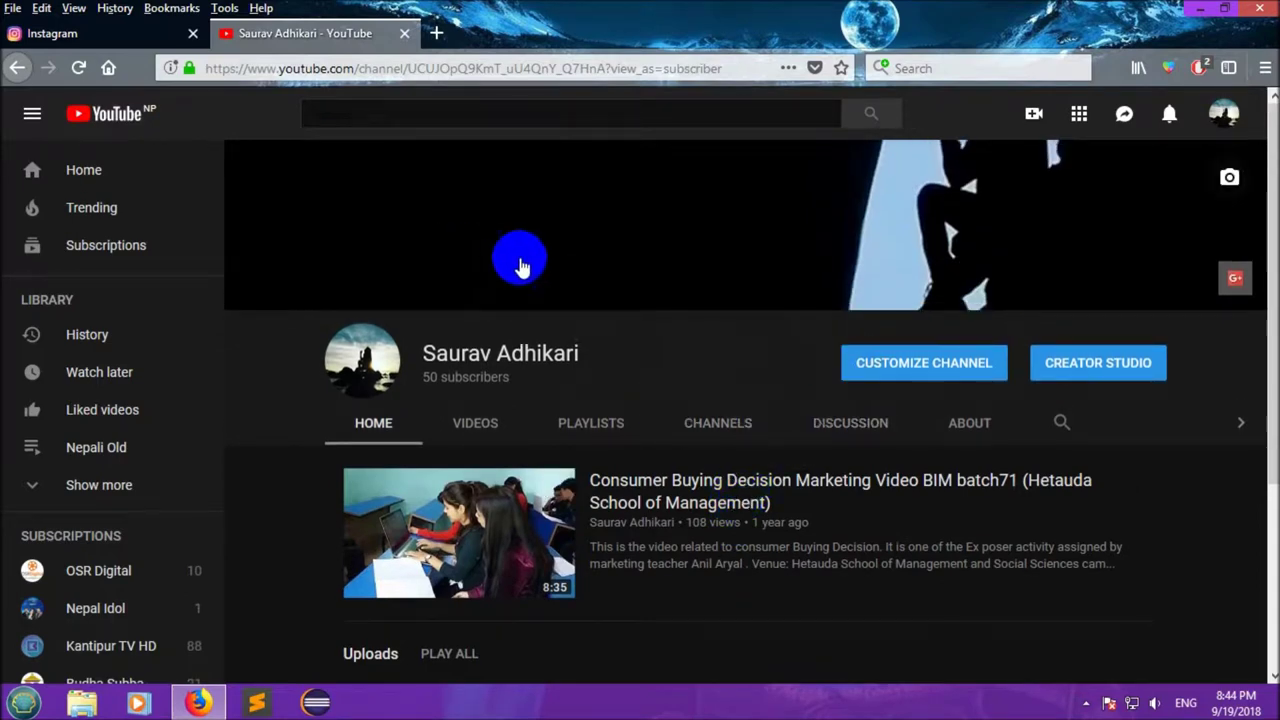
left_click(405, 37)
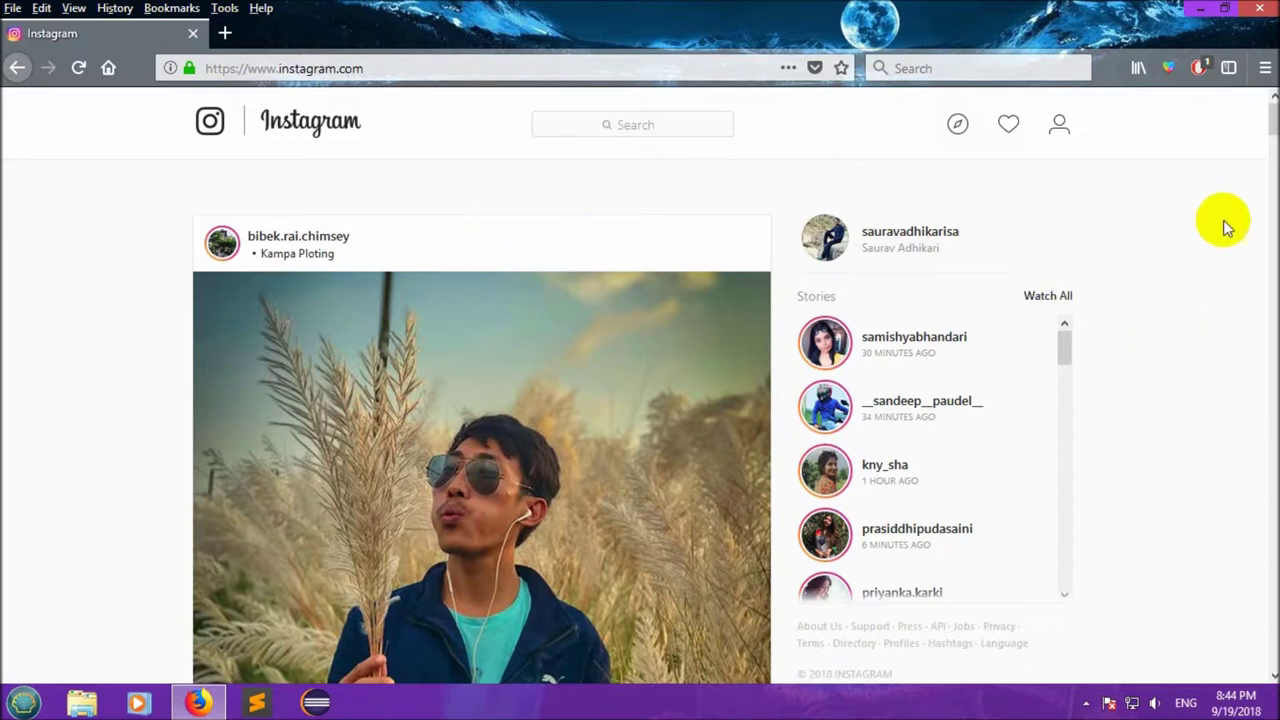
Step: Inspect the Instagram page, enable Responsive Design Mode and close the developer tools pane
right_click(1168, 225)
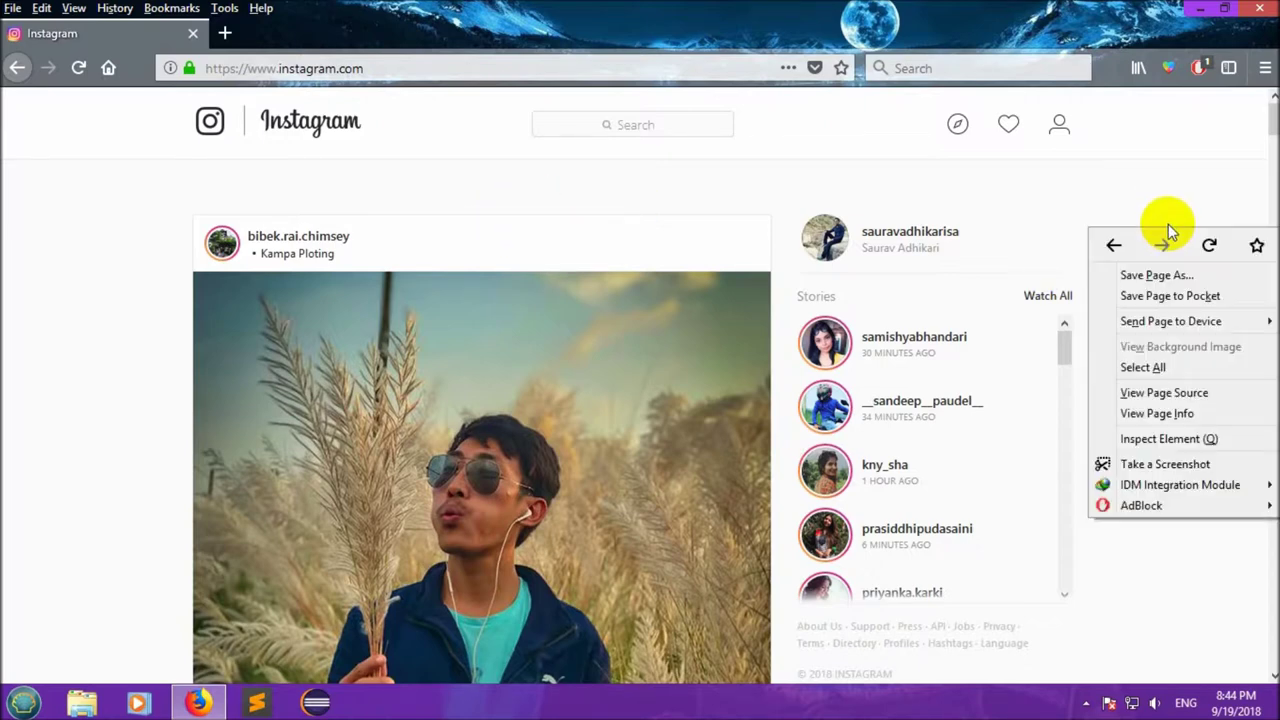
left_click(1159, 438)
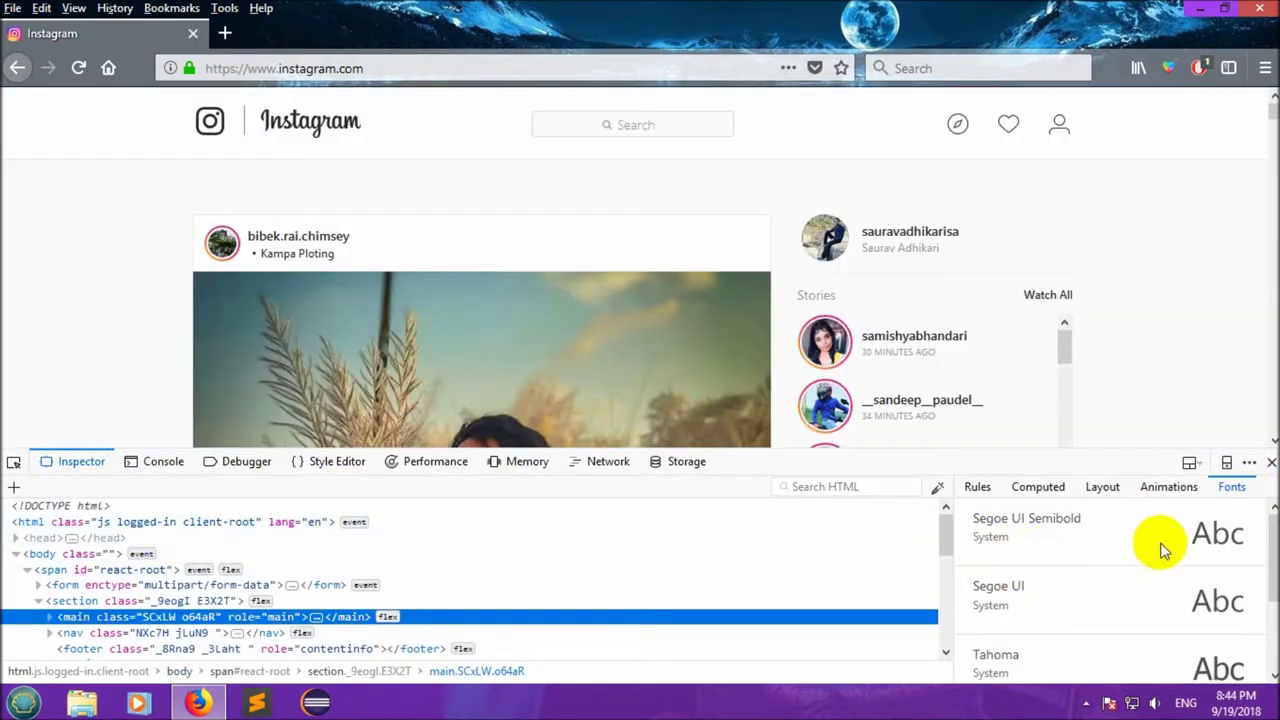
left_click(1226, 465)
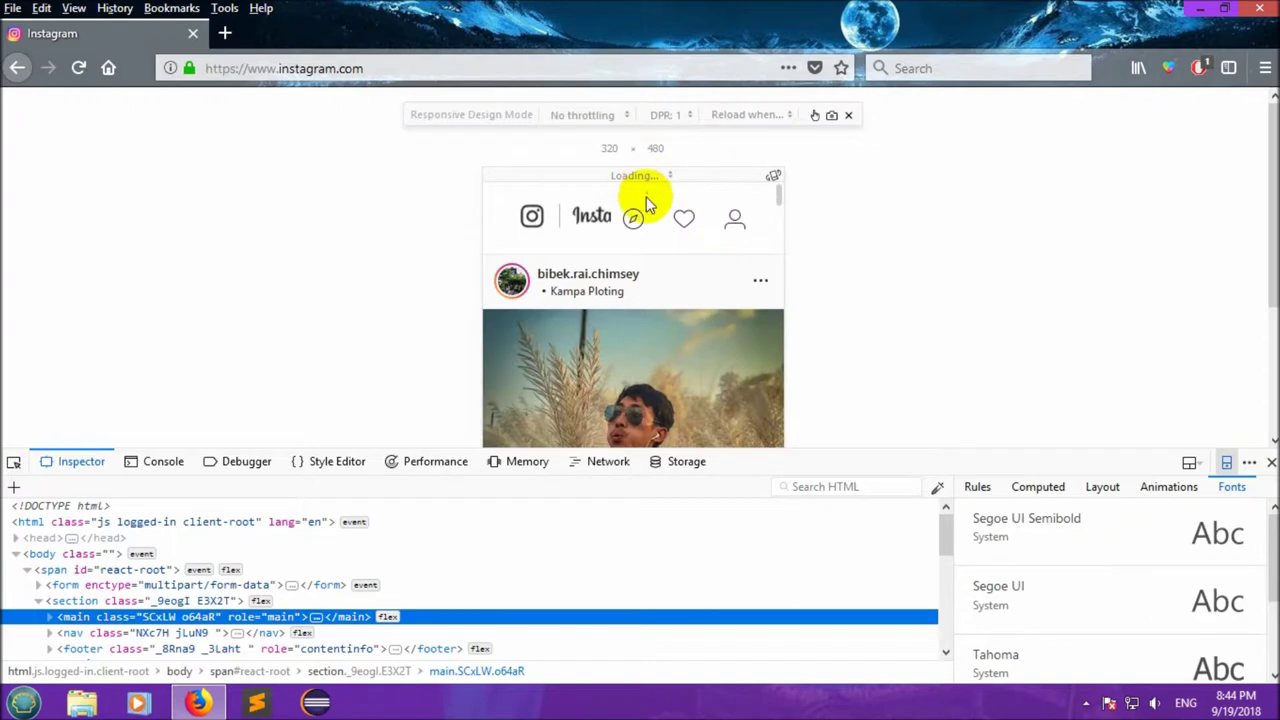
left_click(1271, 462)
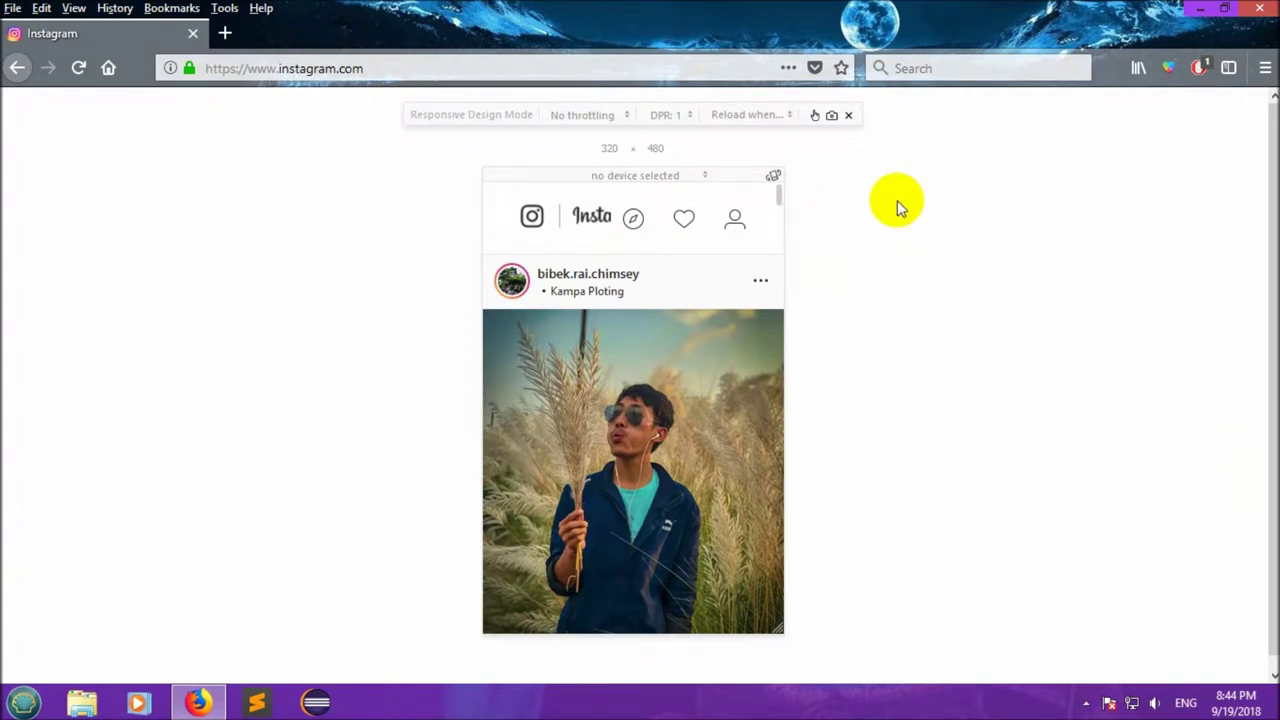
scroll(734, 457, "down", 4)
scroll(700, 575, "up", 4)
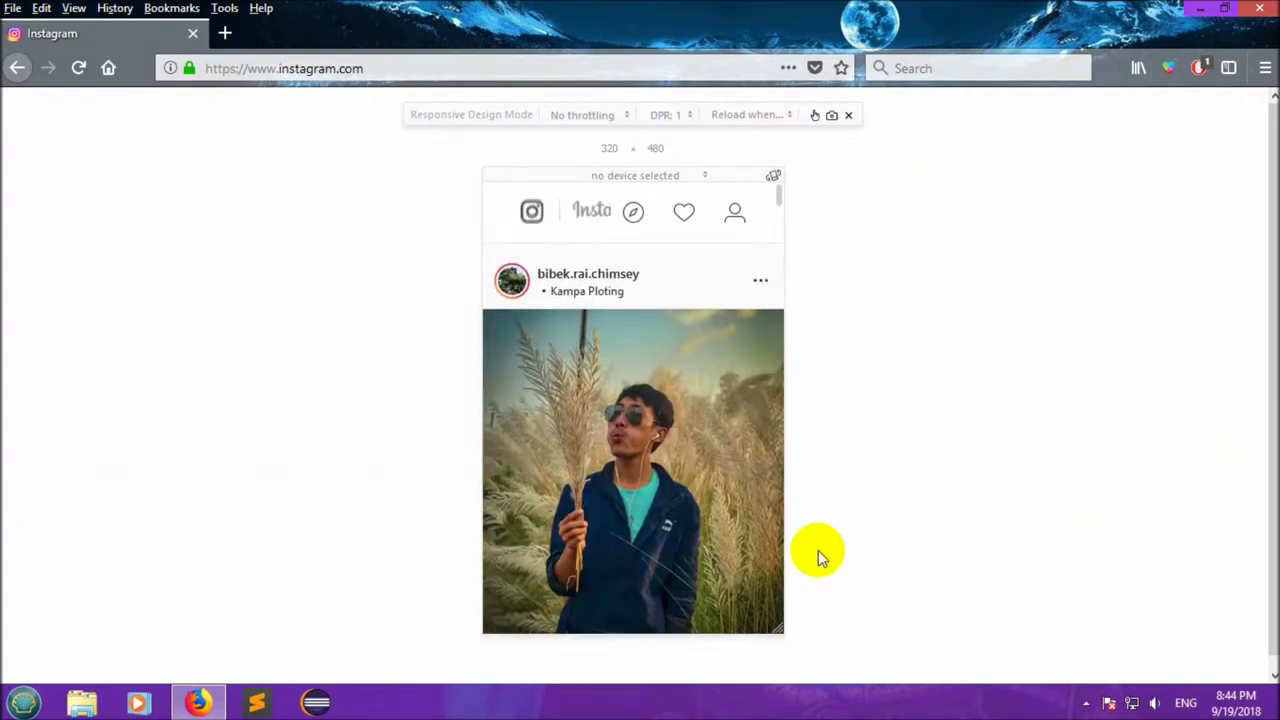
left_click(596, 230)
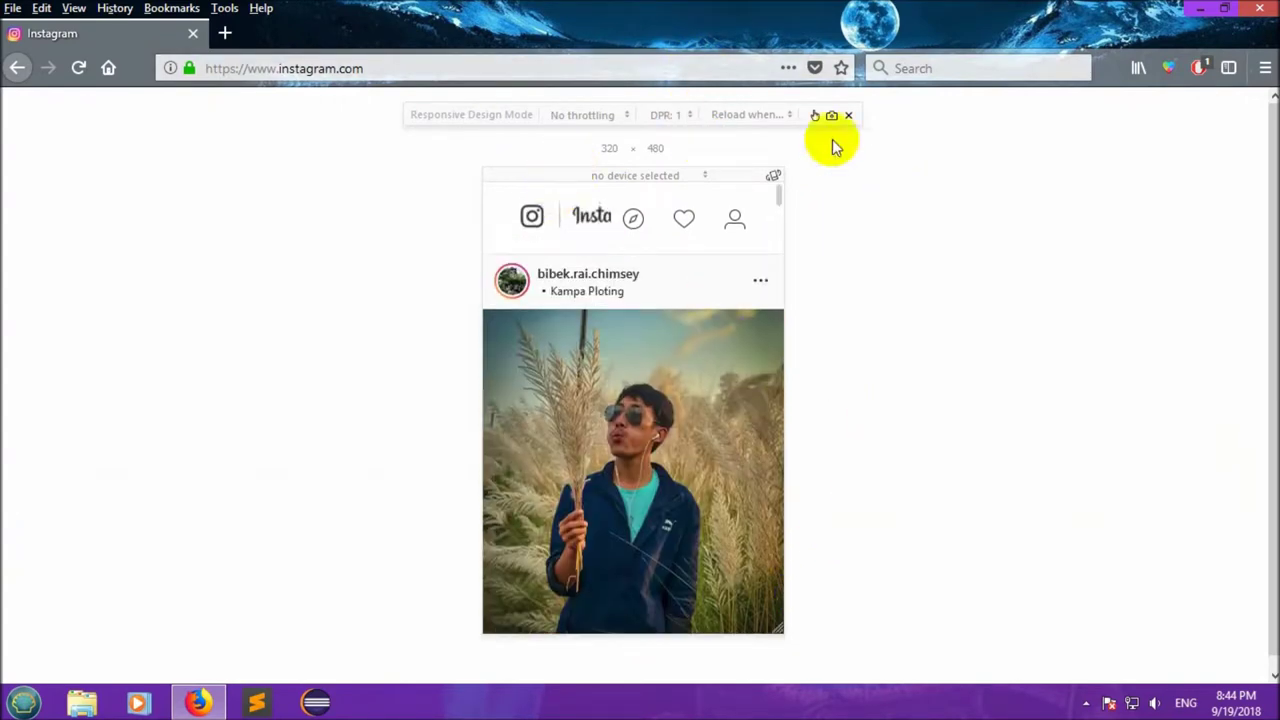
left_click(590, 115)
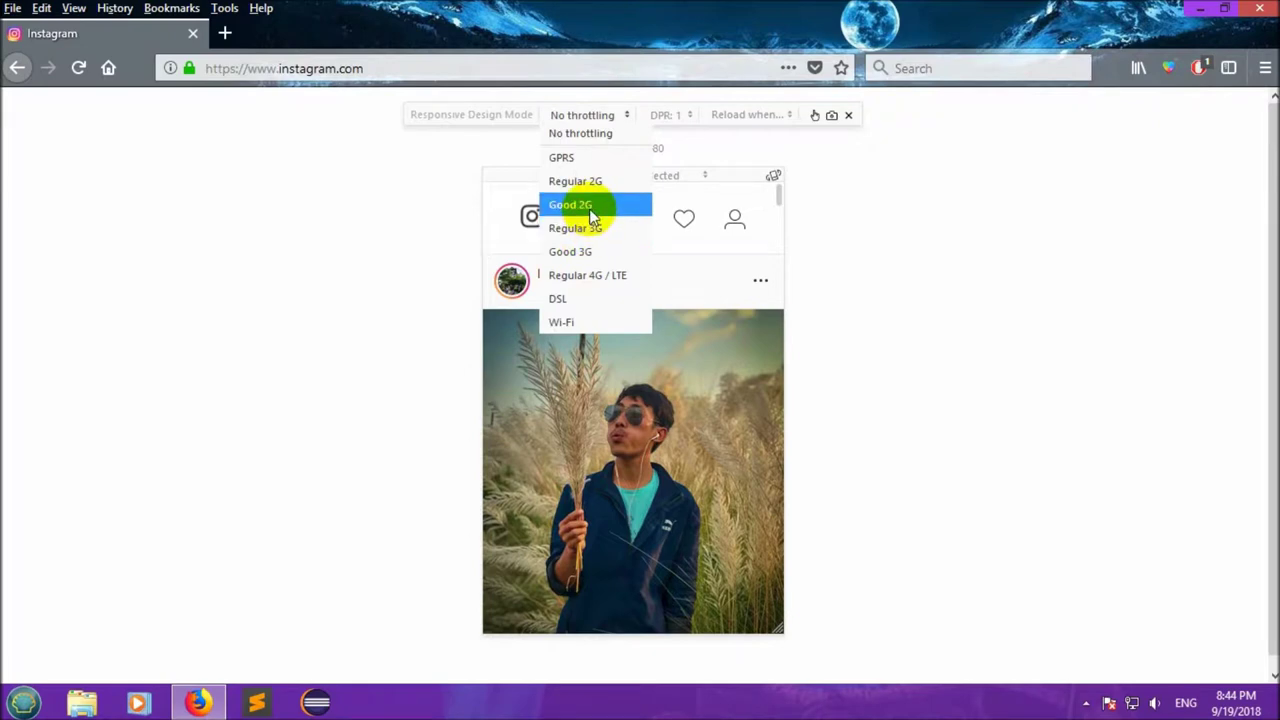
left_click(868, 213)
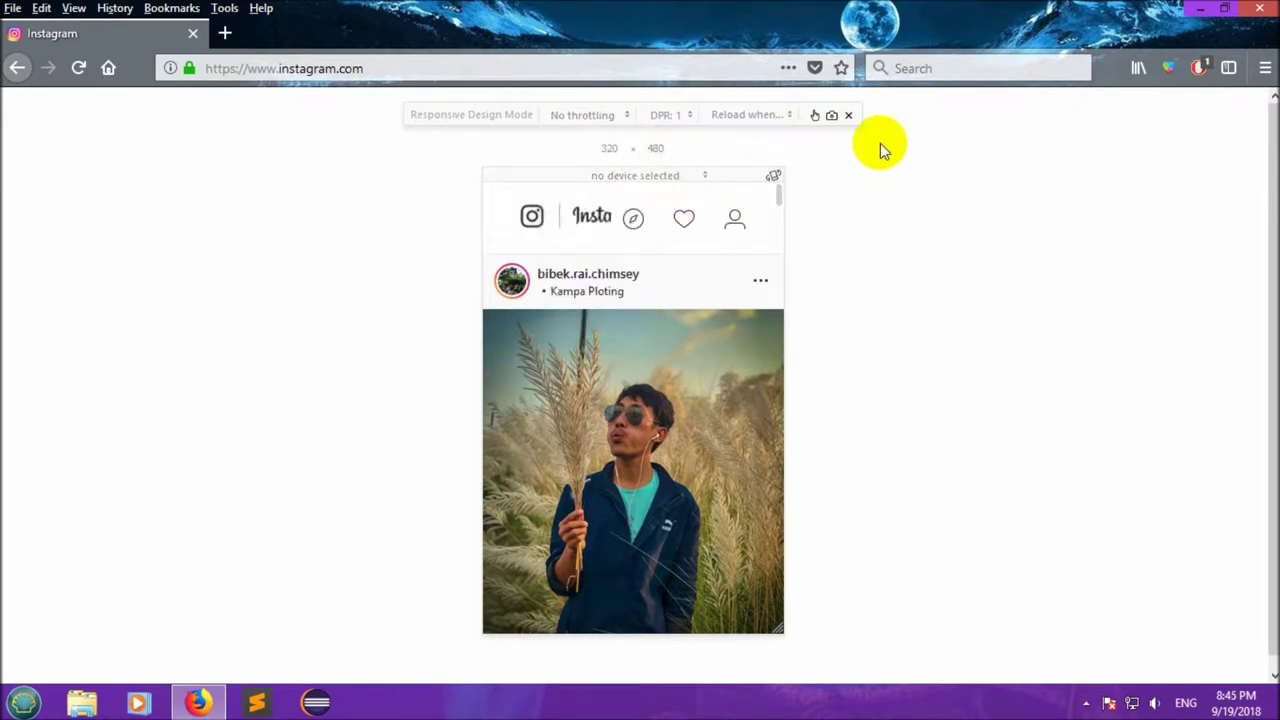
Step: Add Galaxy Note 9, Galaxy S5 and iPhone 5/SE to the list of simulated devices
left_click(680, 177)
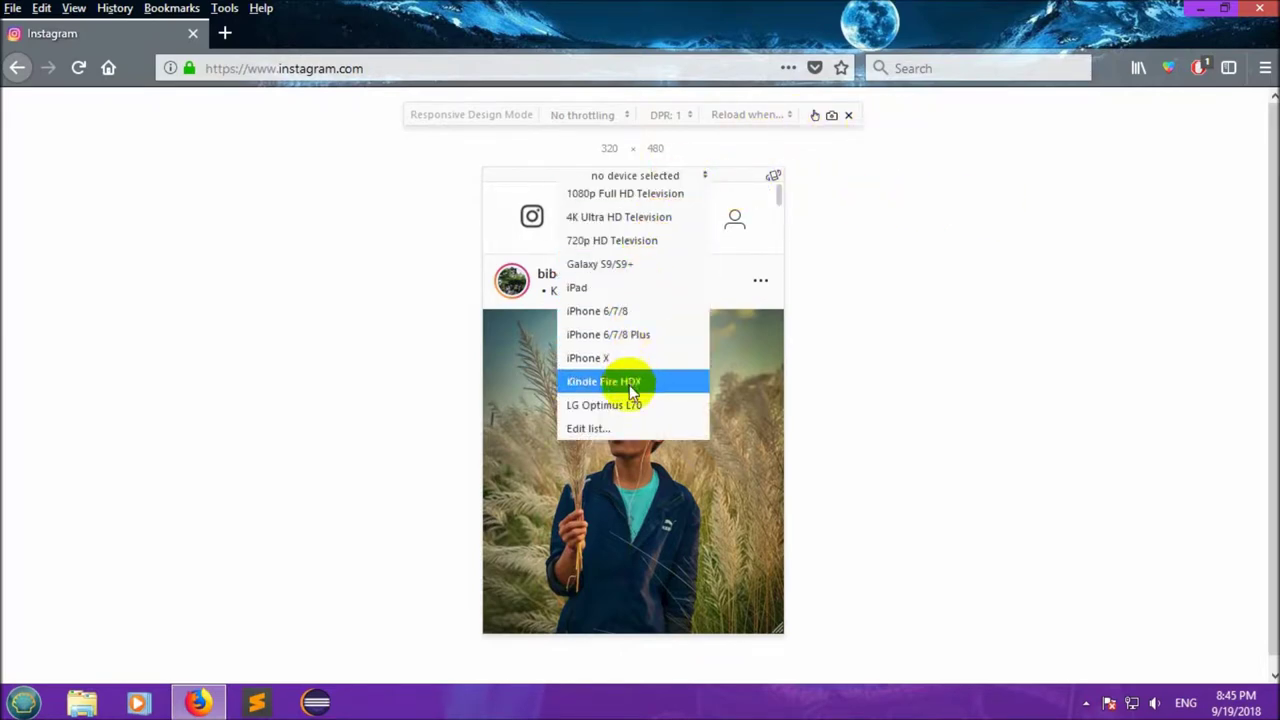
left_click(590, 428)
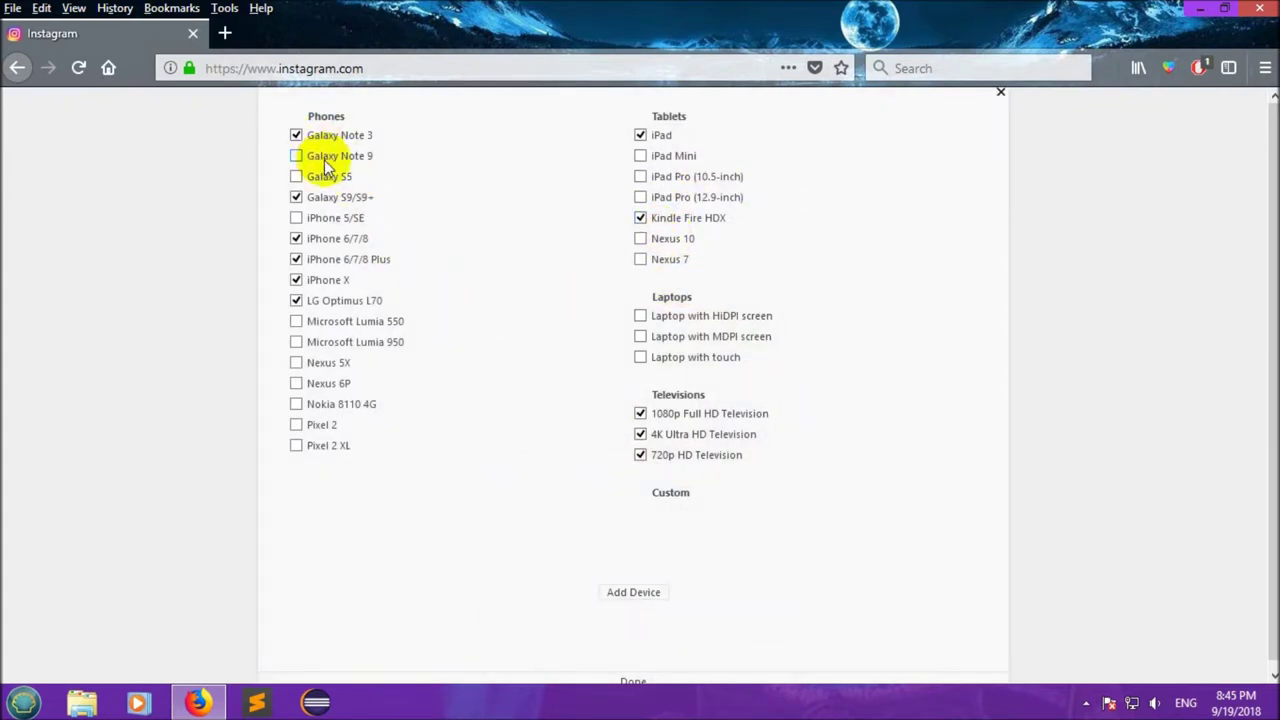
left_click(326, 164)
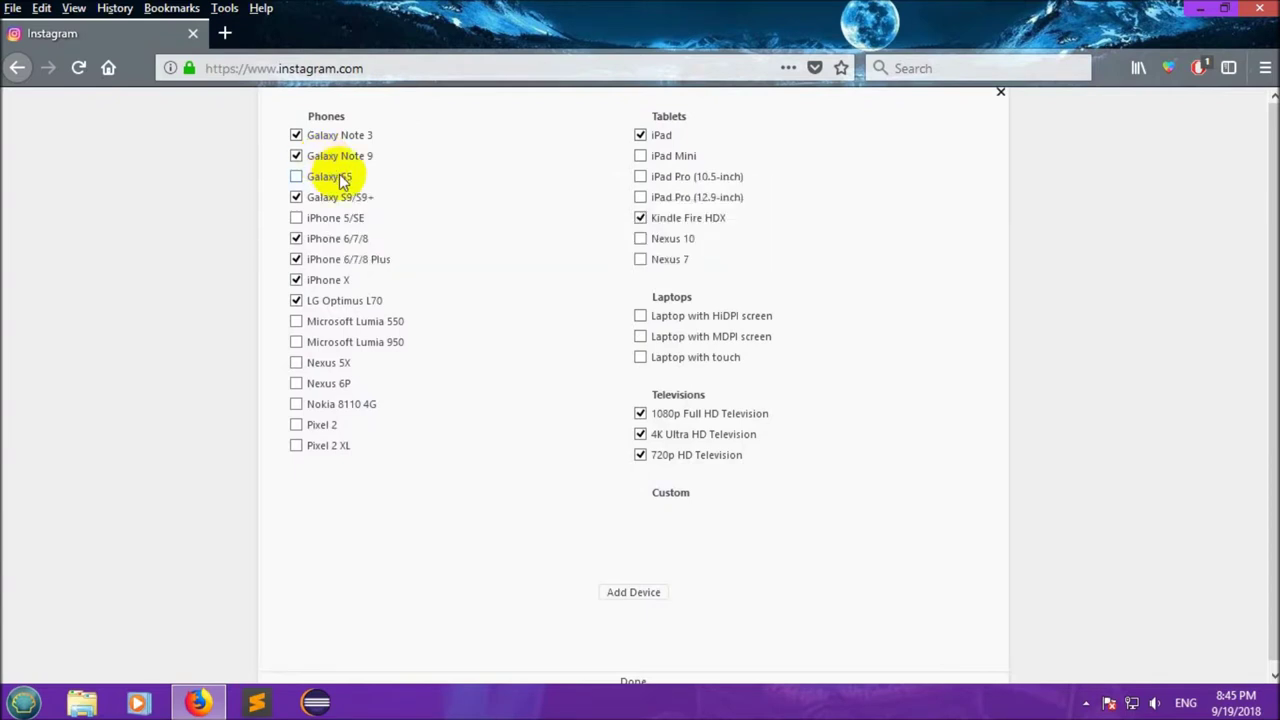
mouse_move(341, 187)
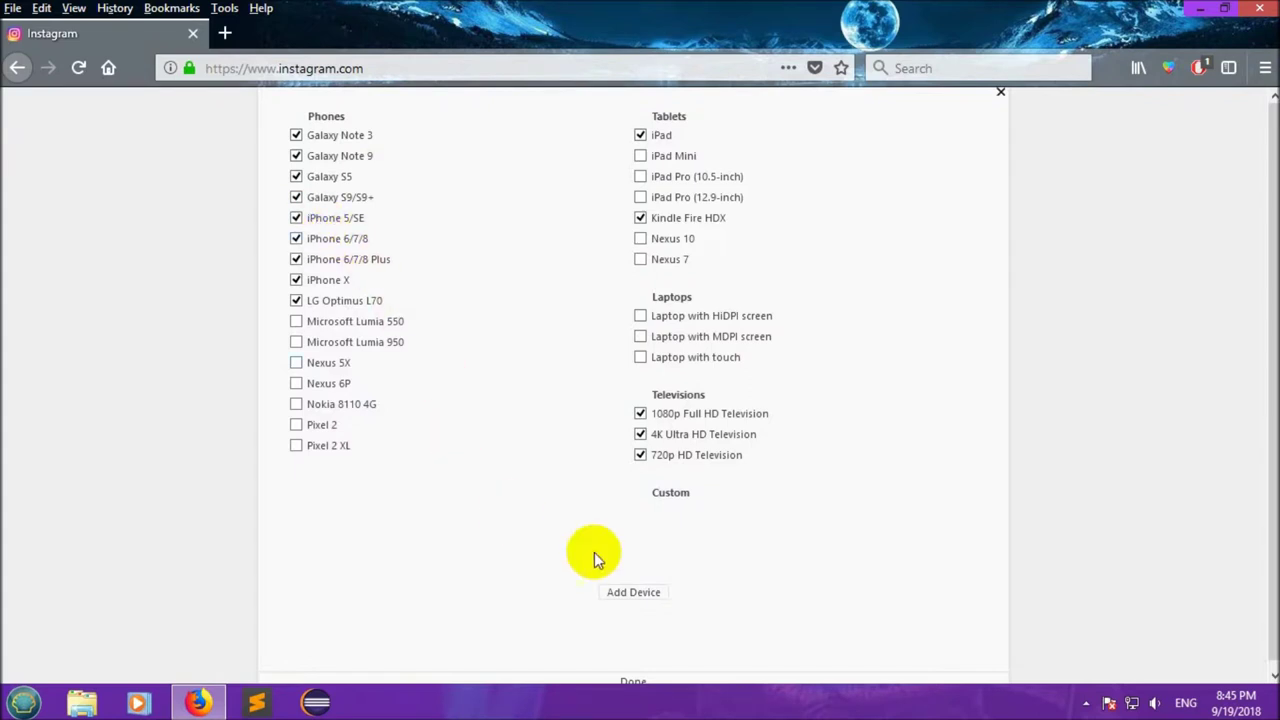
left_click(633, 678)
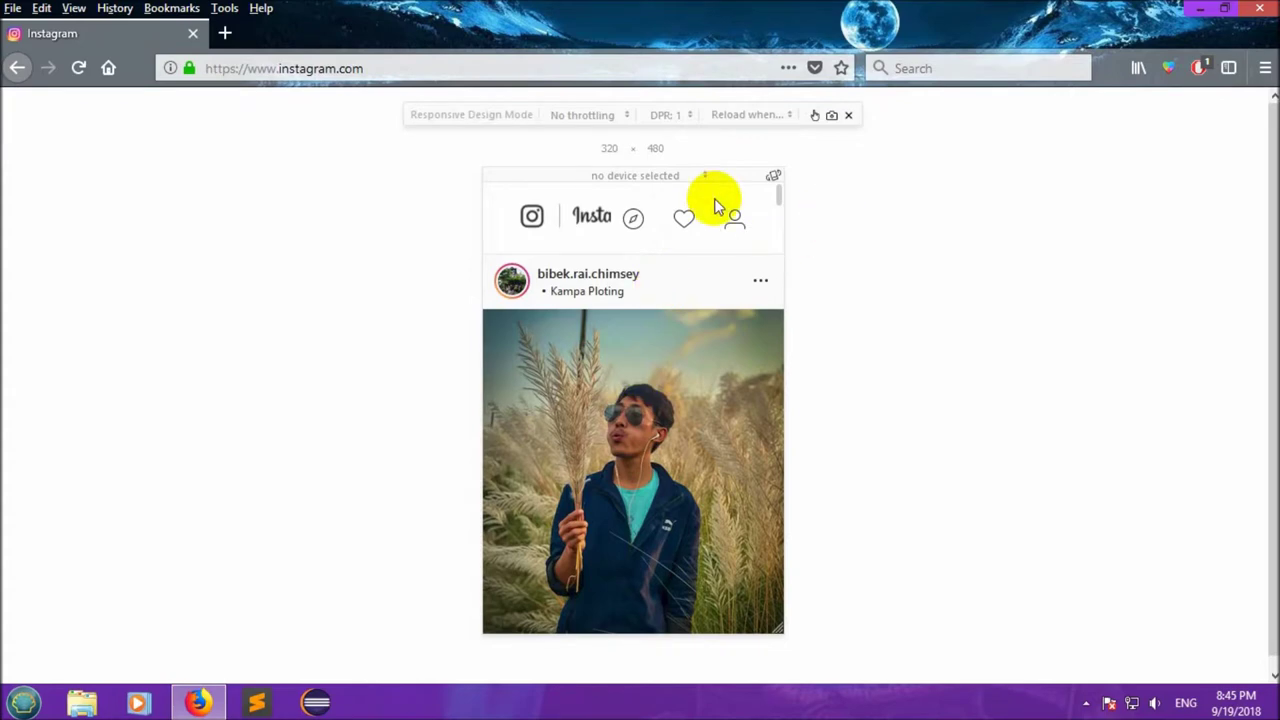
Step: Simulate the Galaxy S5 and reload Instagram so its mobile layout is used
left_click(645, 180)
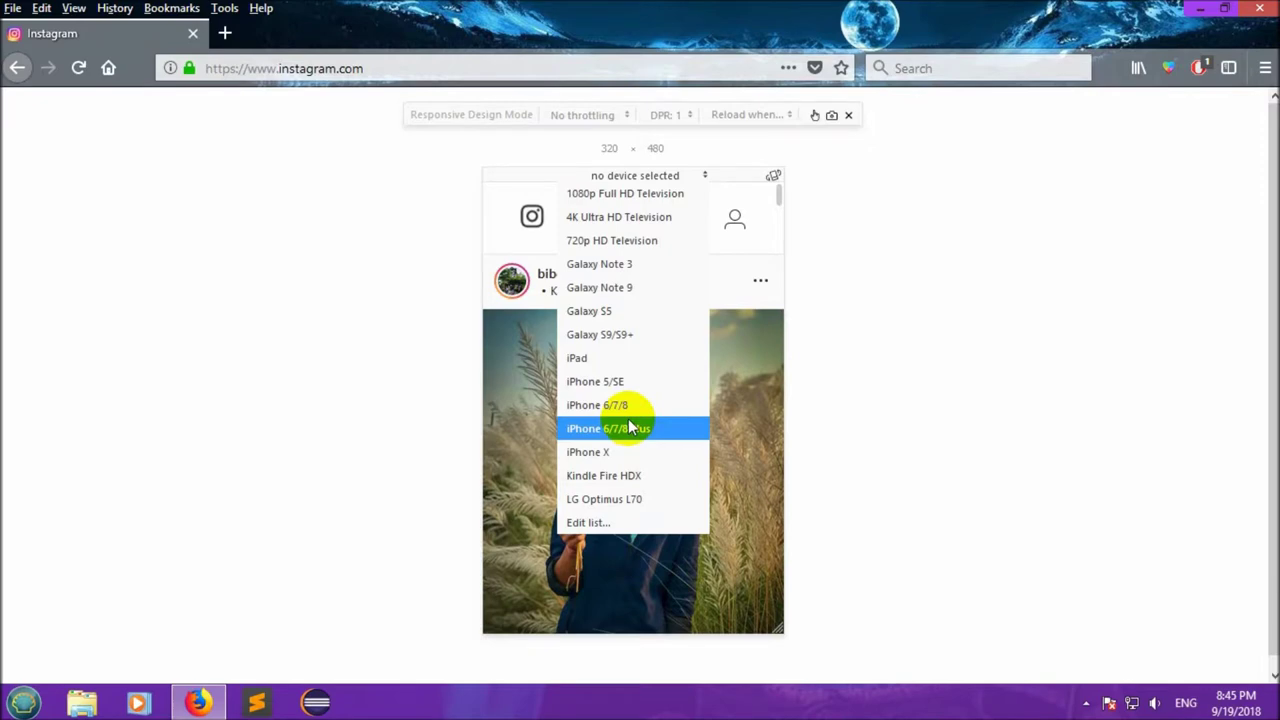
left_click(604, 312)
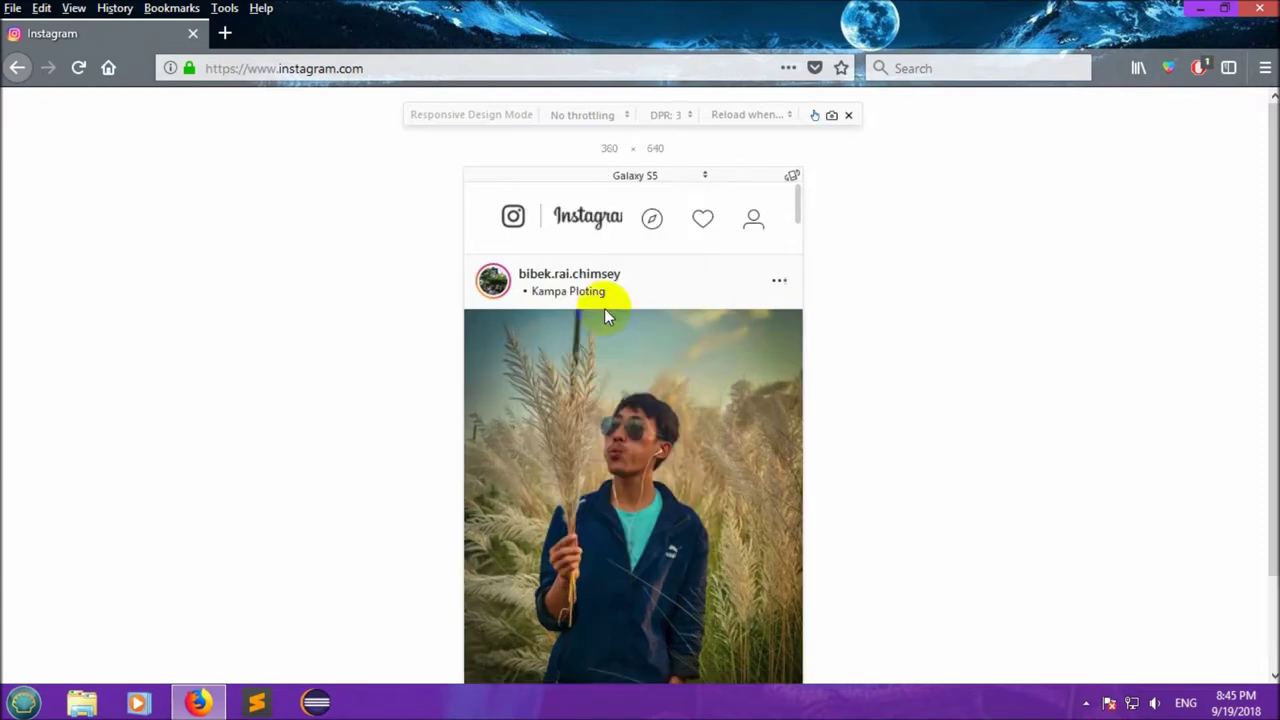
scroll(878, 389, "down", 3)
scroll(878, 389, "up", 3)
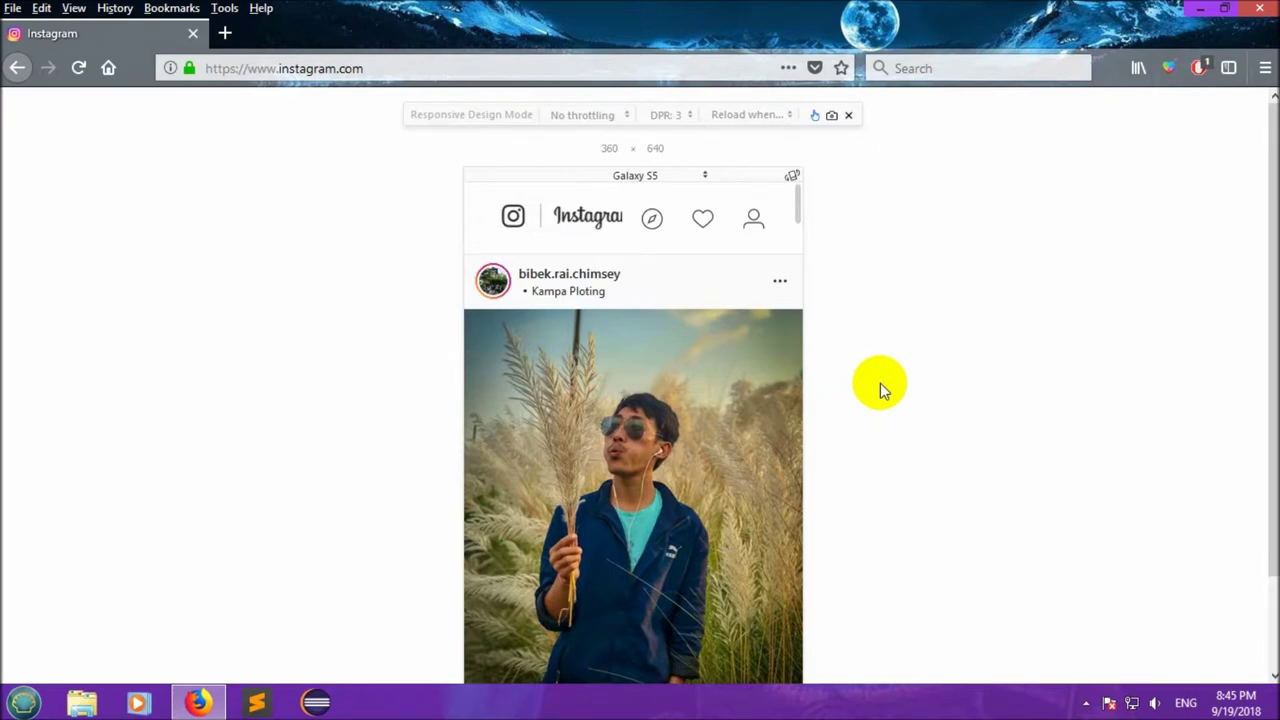
key("F5")
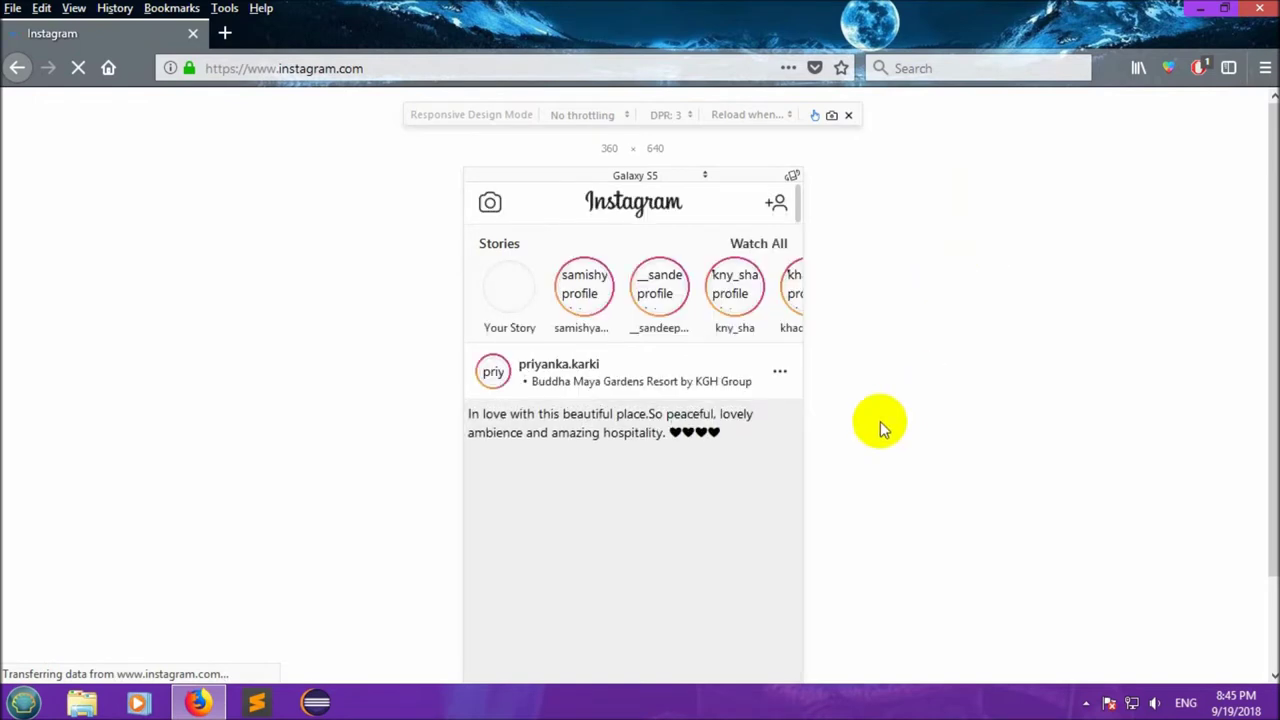
Step: Start a new Instagram post with the JPEG image "cover" from the Photo/Videos (D:) drive
scroll(866, 432, "down", 2)
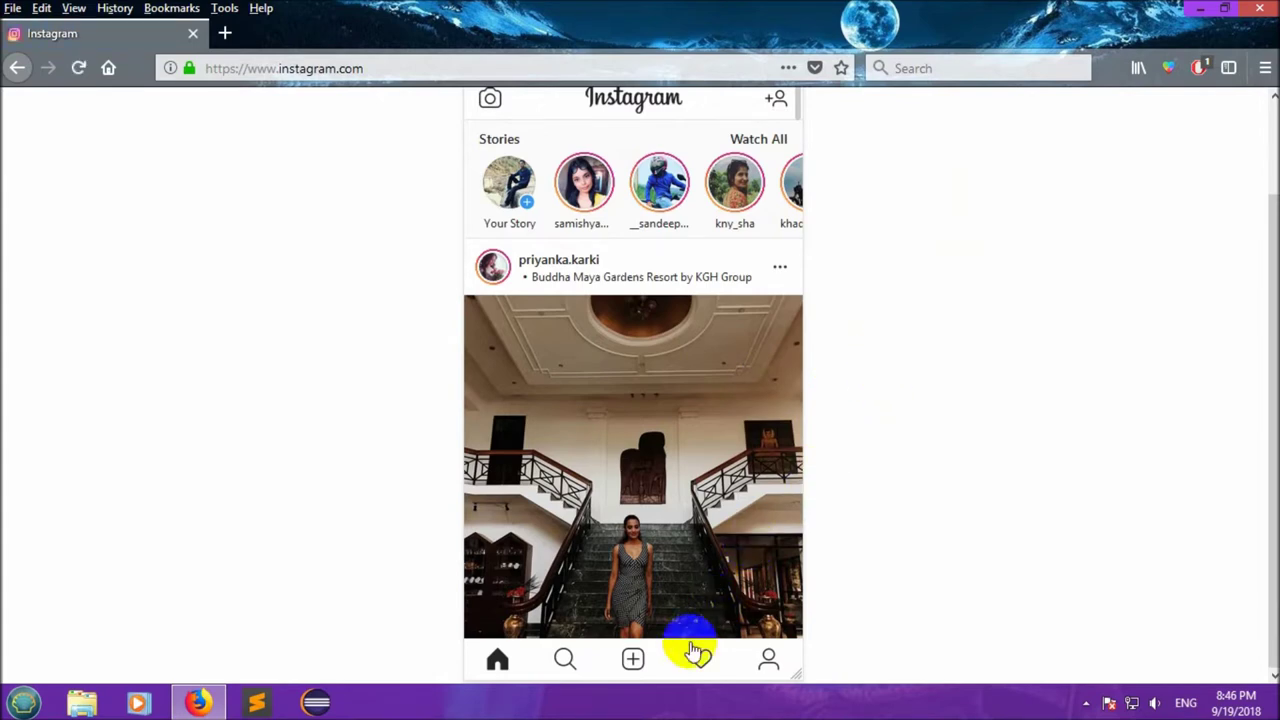
left_click(636, 660)
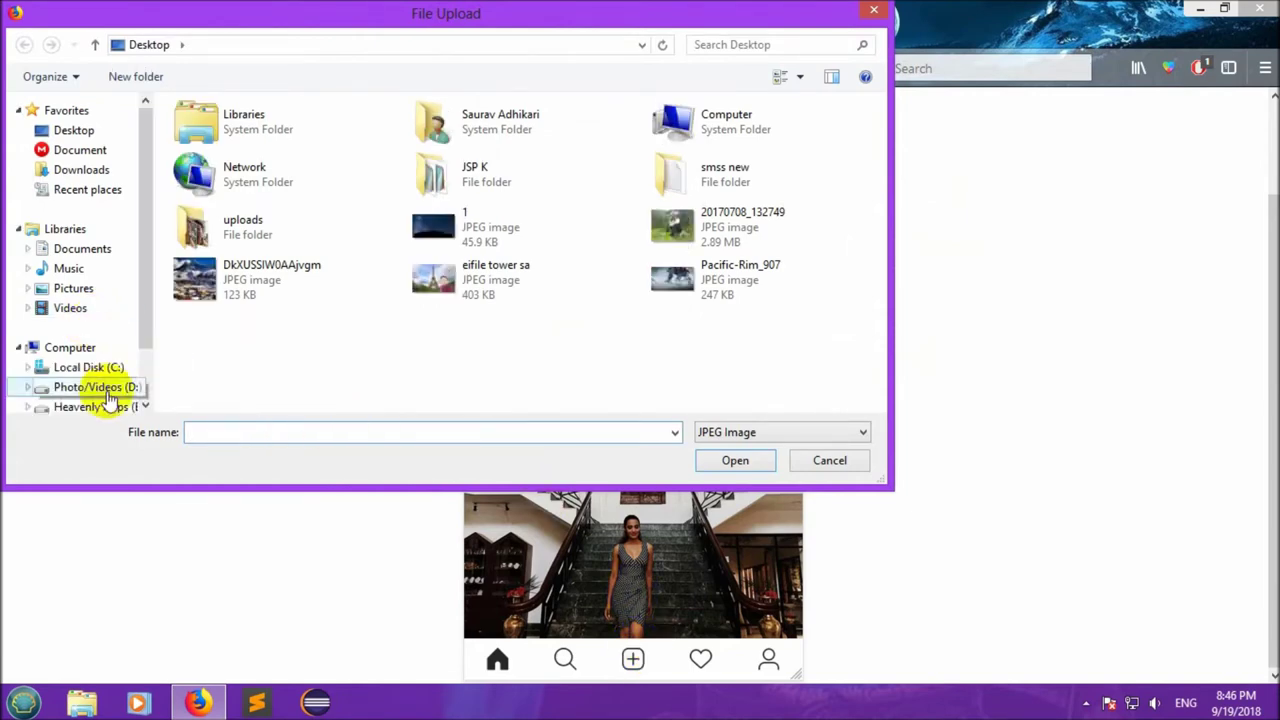
left_click(105, 390)
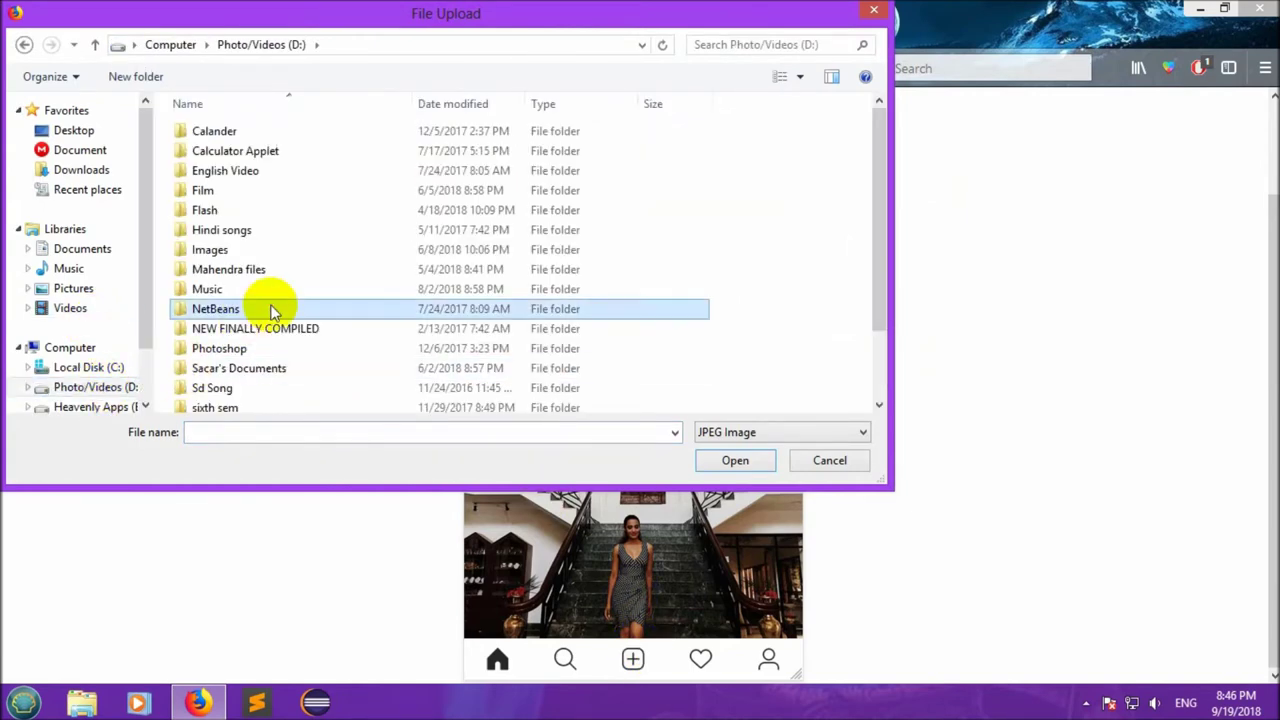
scroll(272, 310, "down", 2)
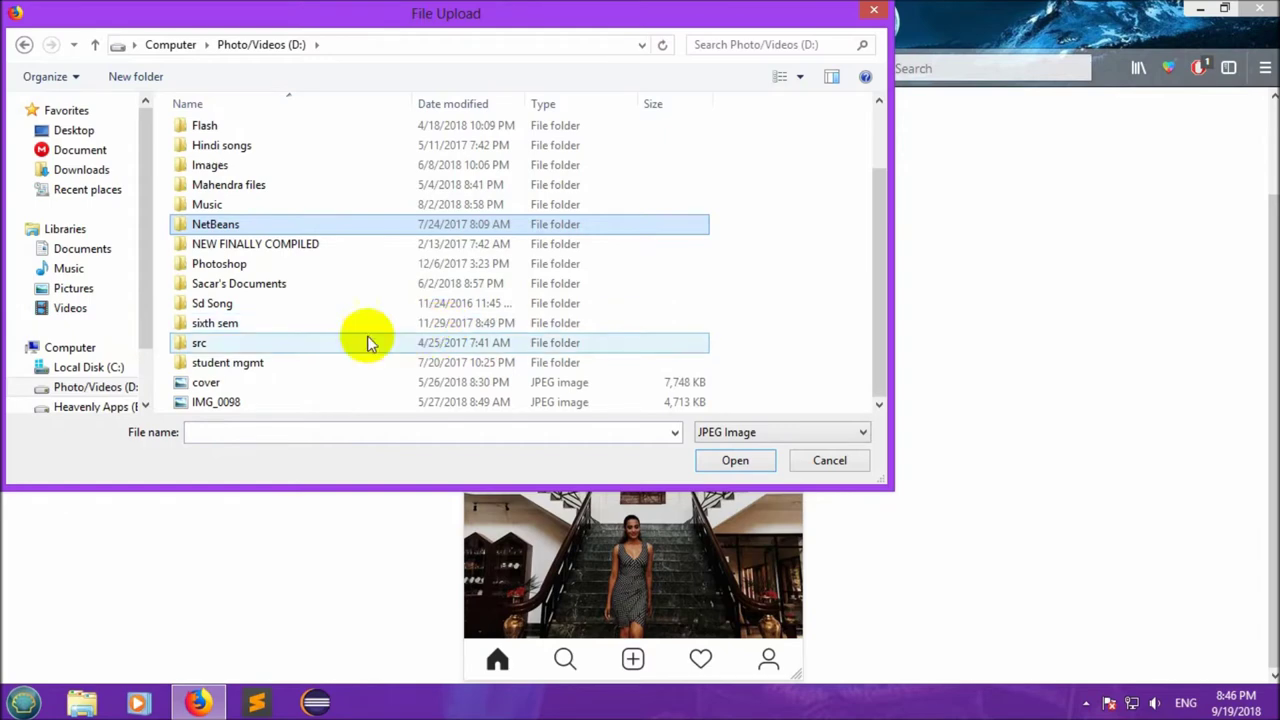
left_click(700, 247)
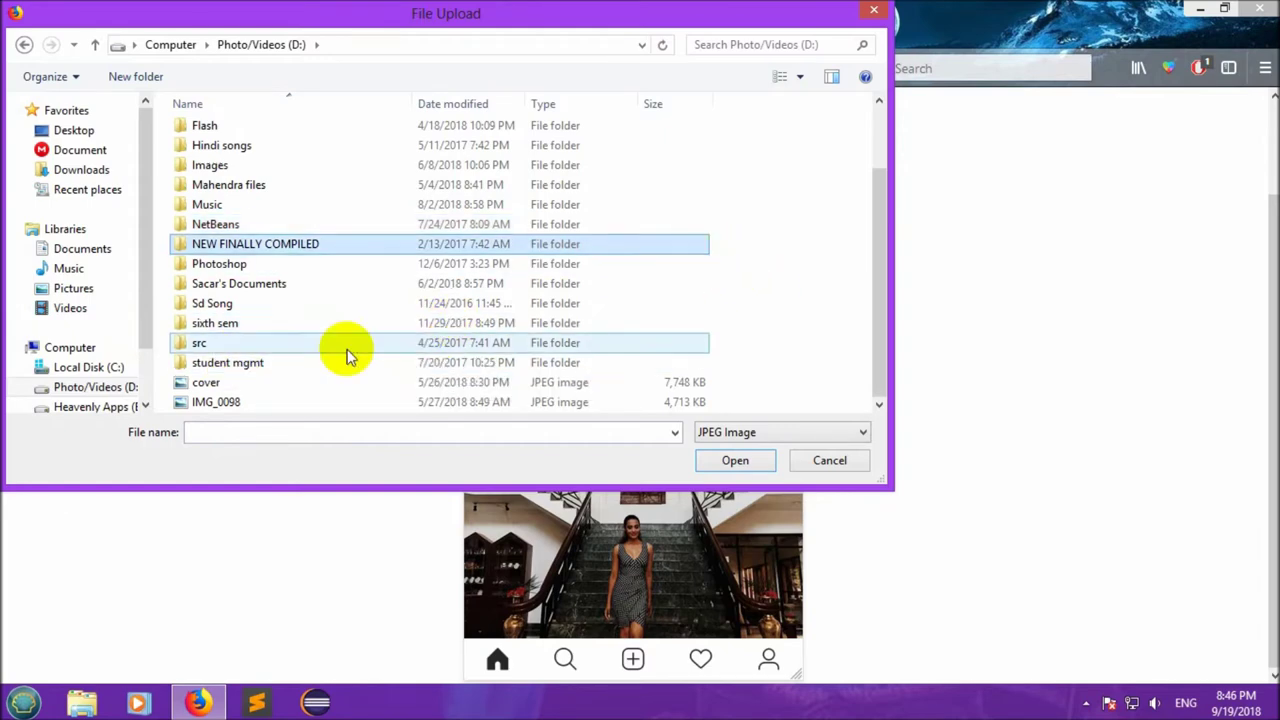
left_click(218, 388)
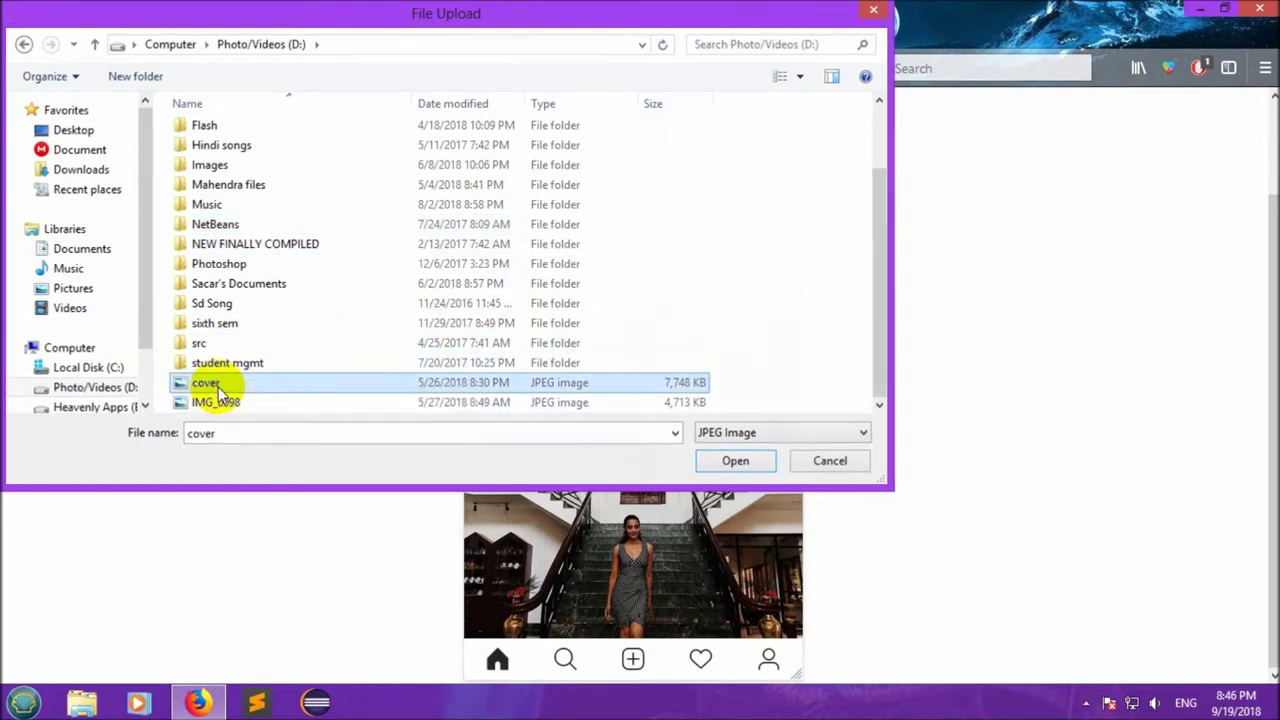
double_click(218, 390)
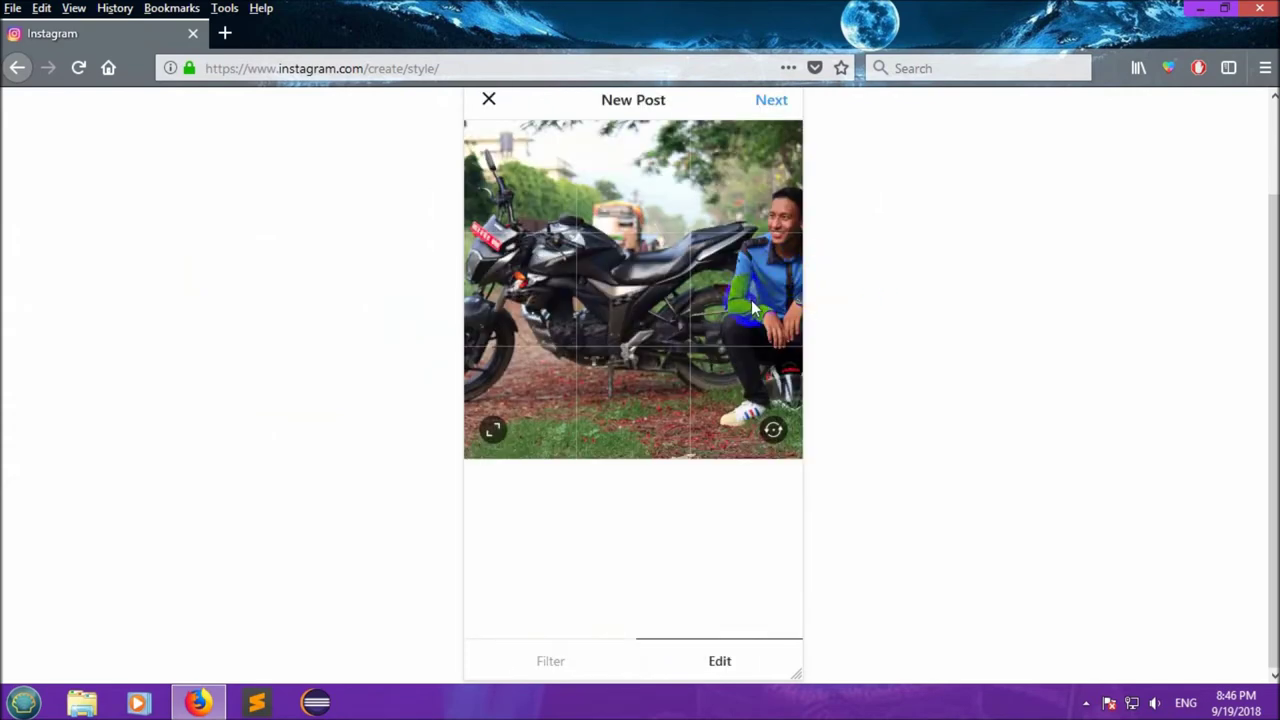
Step: Fit the whole photo in the frame, keep the Normal filter and continue to the post details
left_click(492, 431)
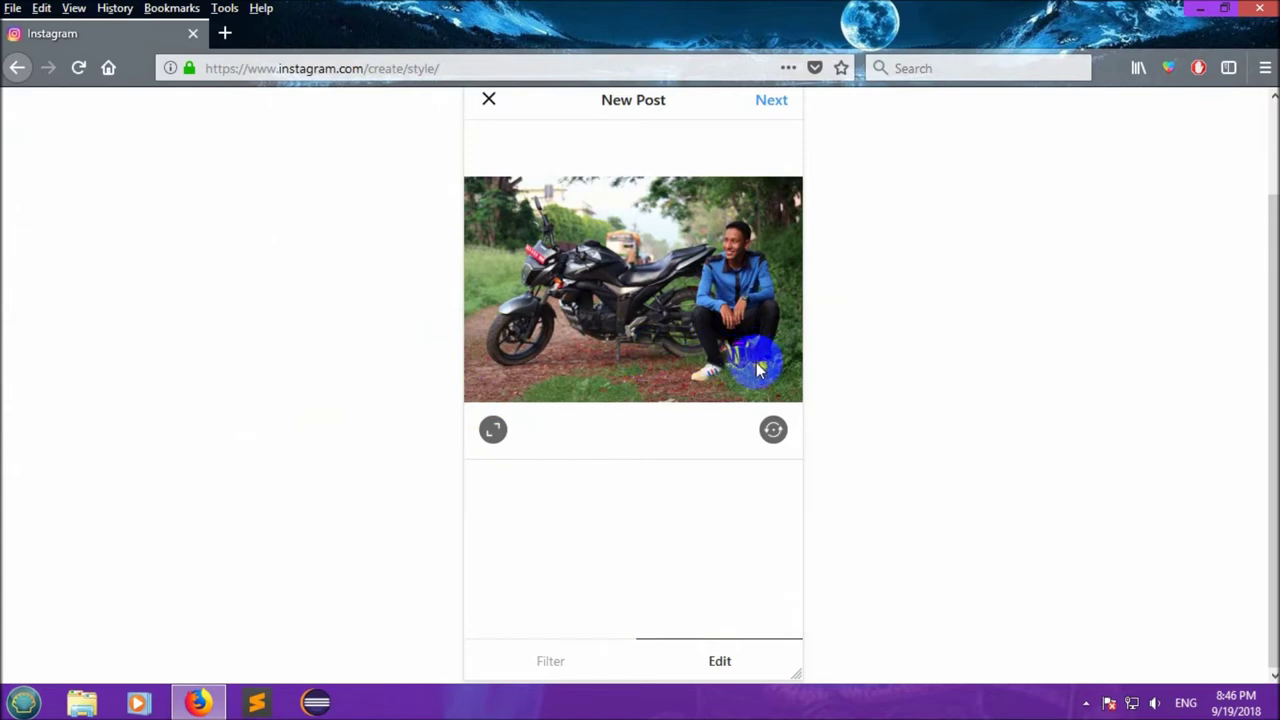
left_click(548, 662)
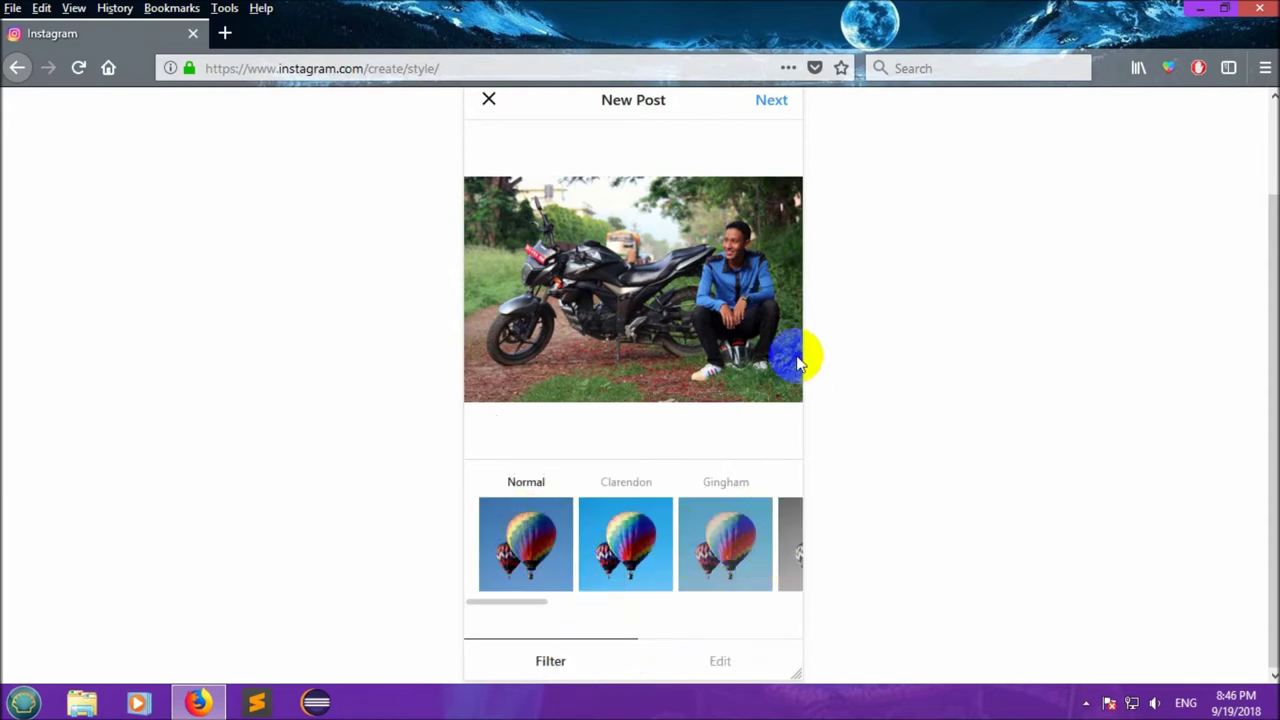
left_click(768, 104)
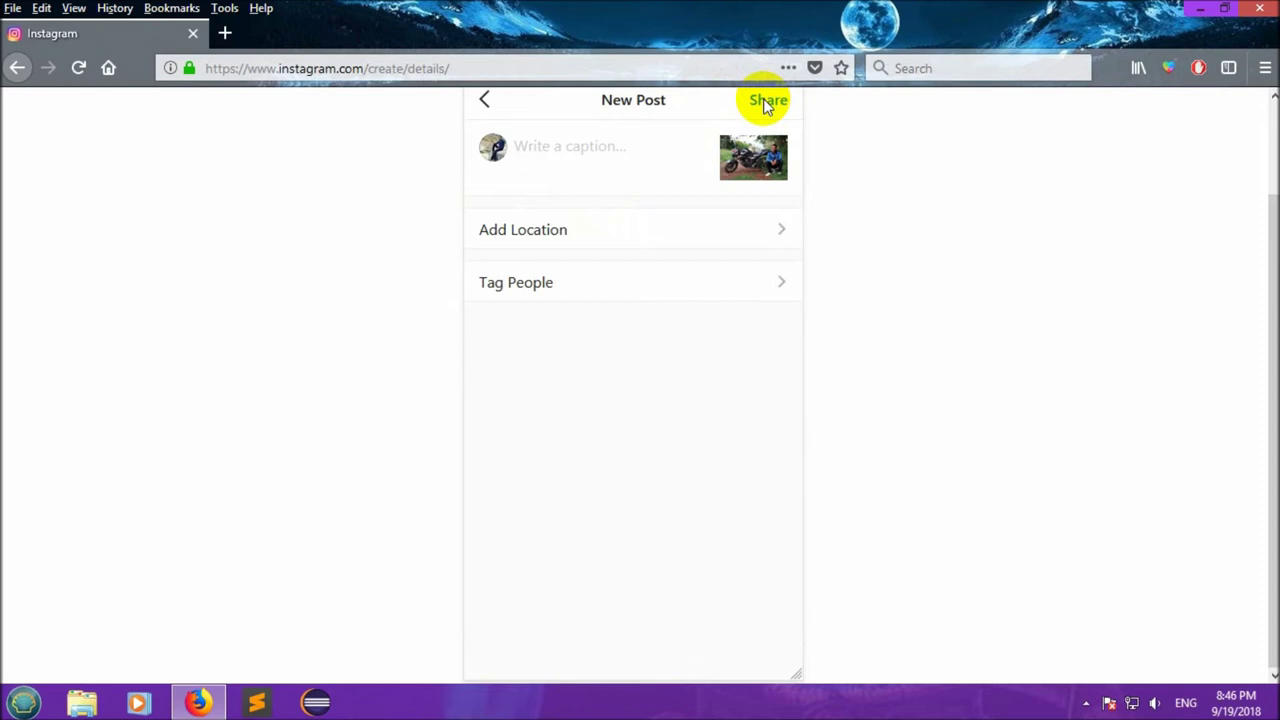
Step: Try to add a location to the post, denying Instagram access to the device's location
left_click(542, 168)
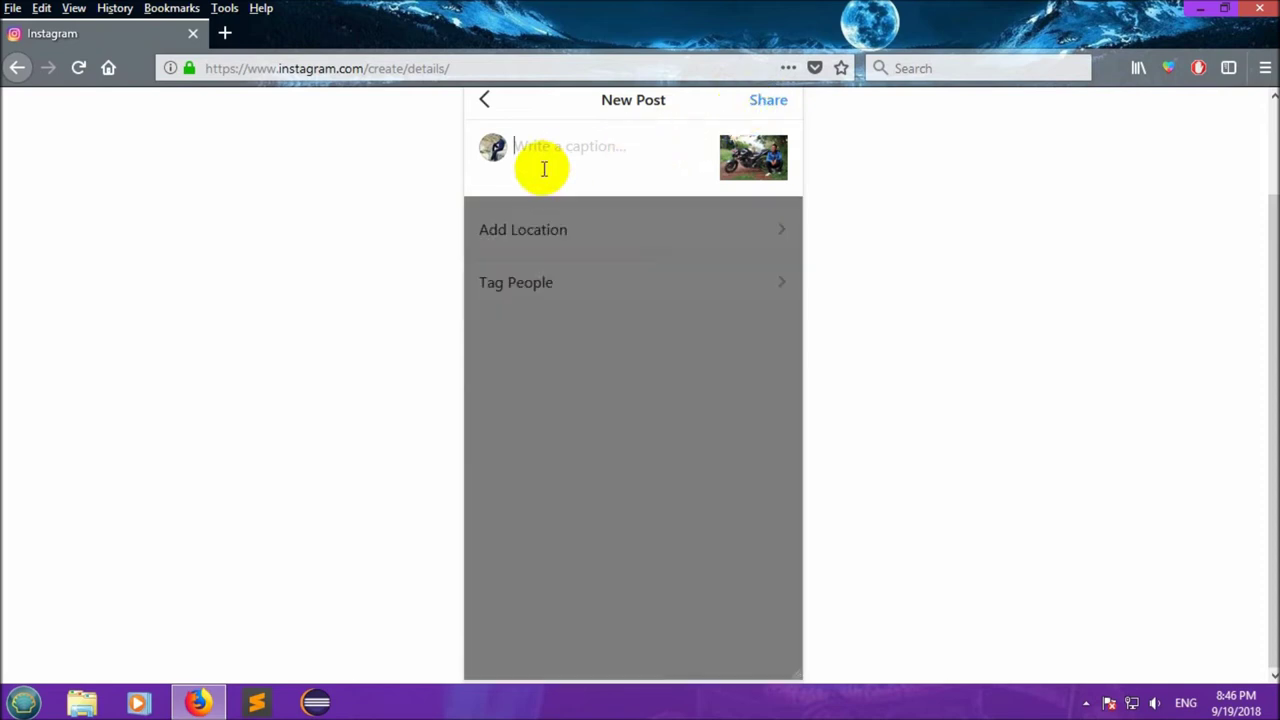
left_click(793, 153)
left_click(571, 228)
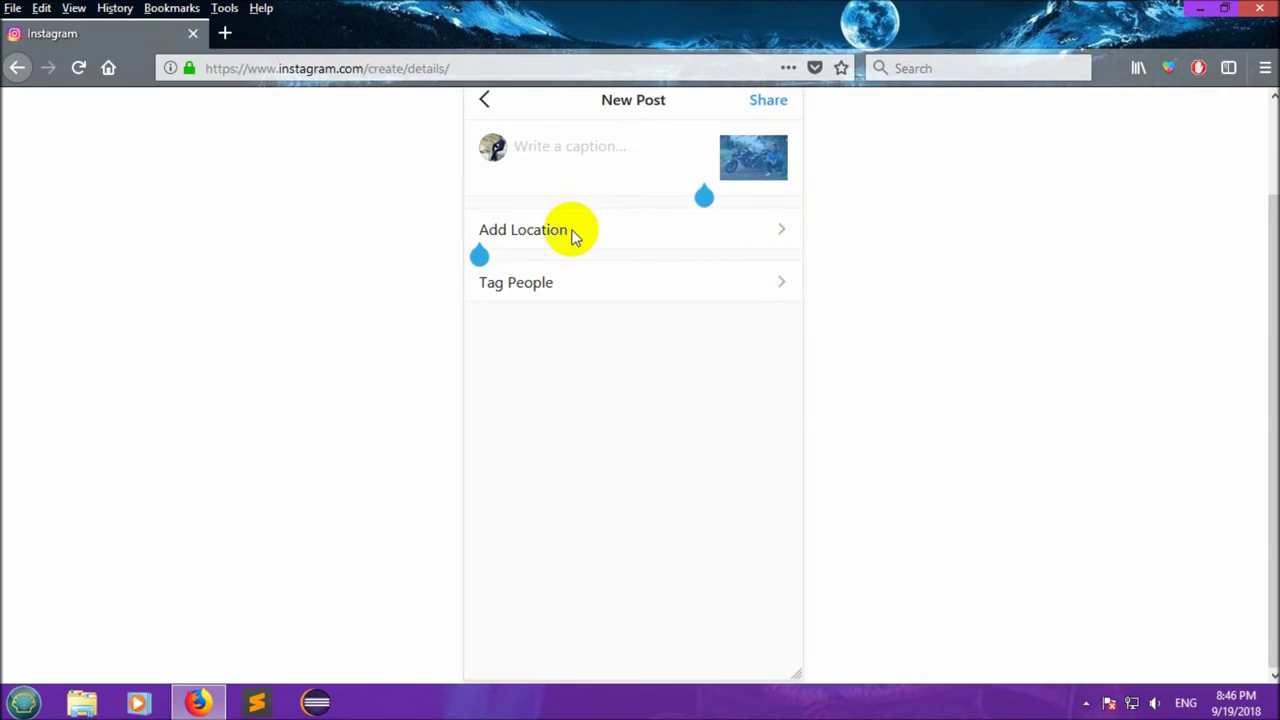
left_click(575, 234)
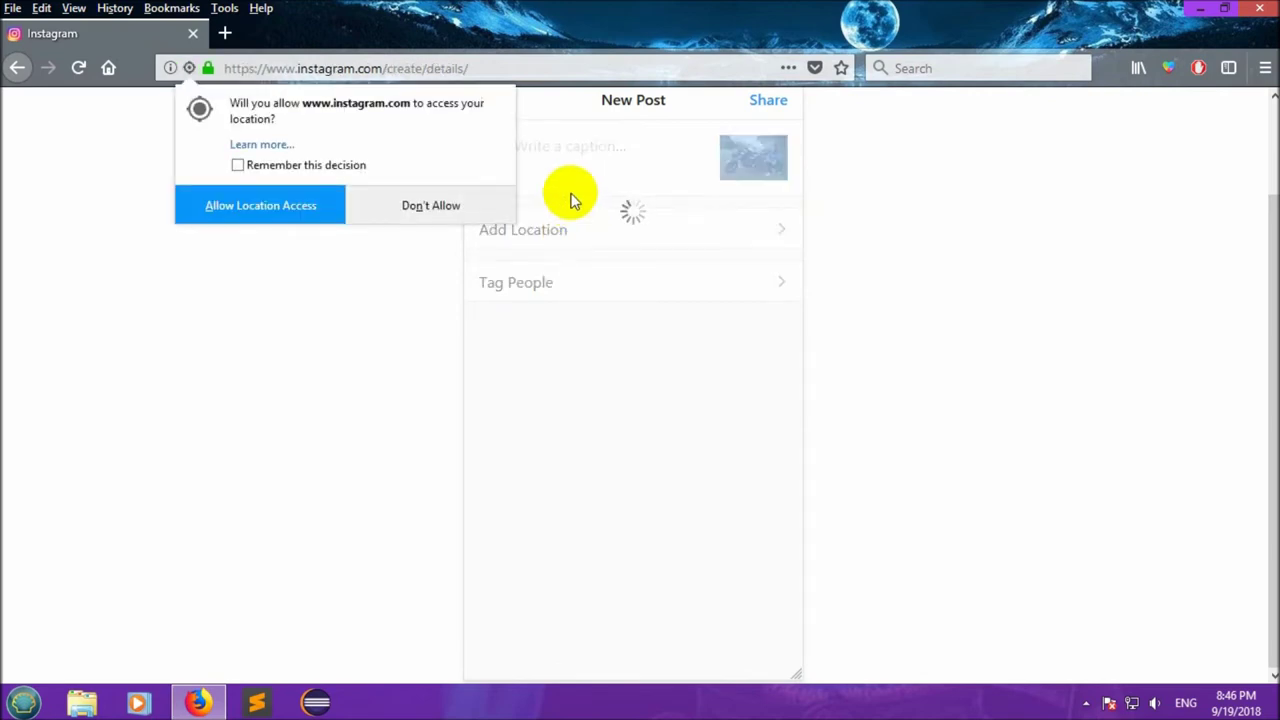
left_click(417, 210)
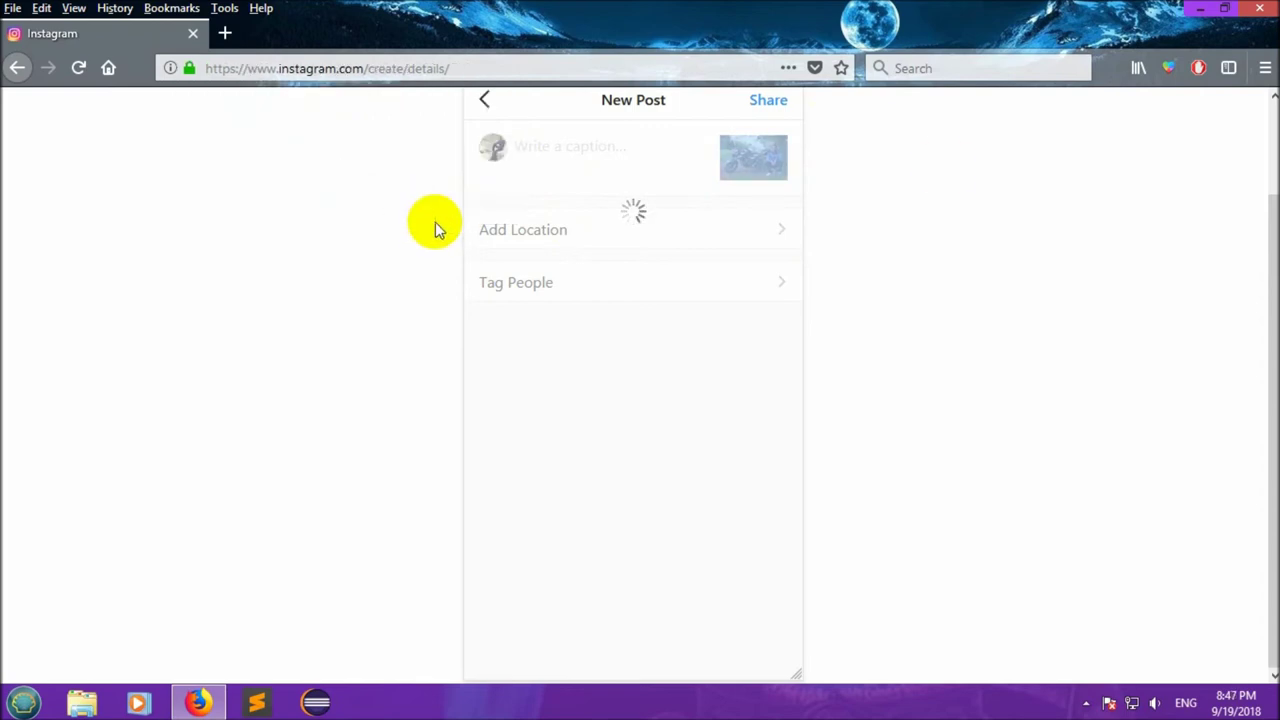
Step: Share the motorcycle photo without a caption and open the new post from the profile's photo grid
left_click(770, 101)
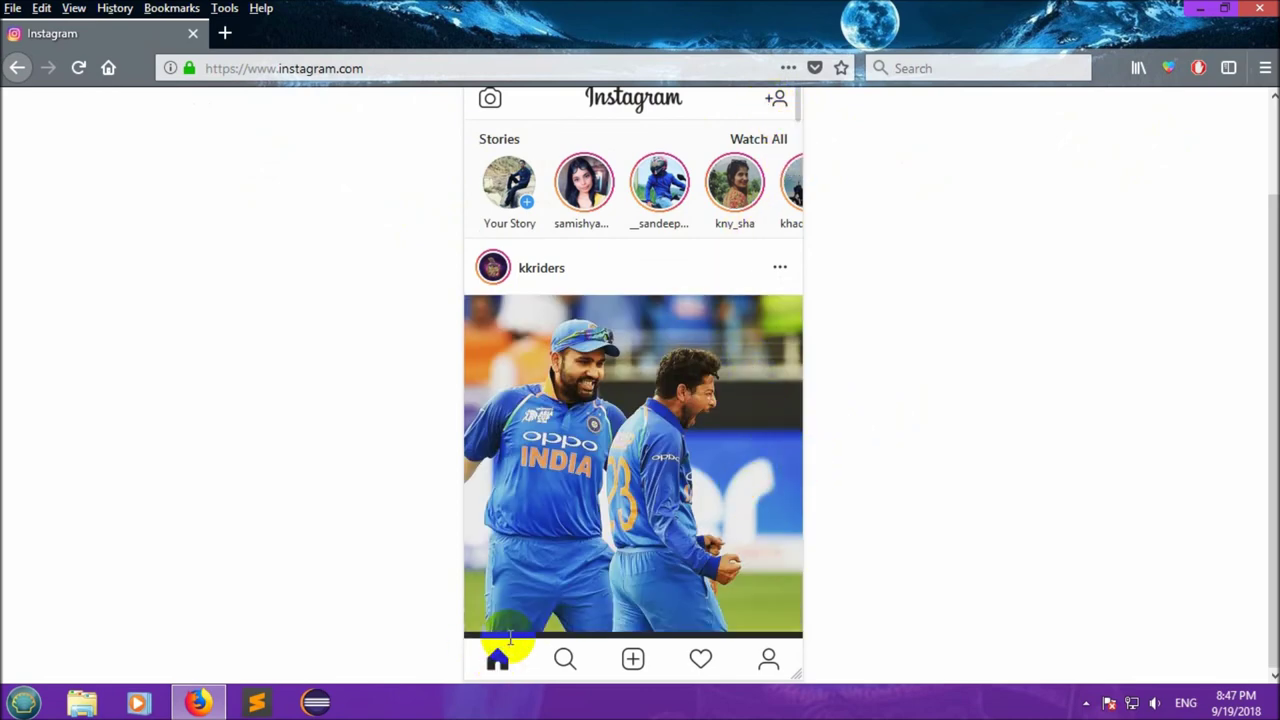
left_click(768, 664)
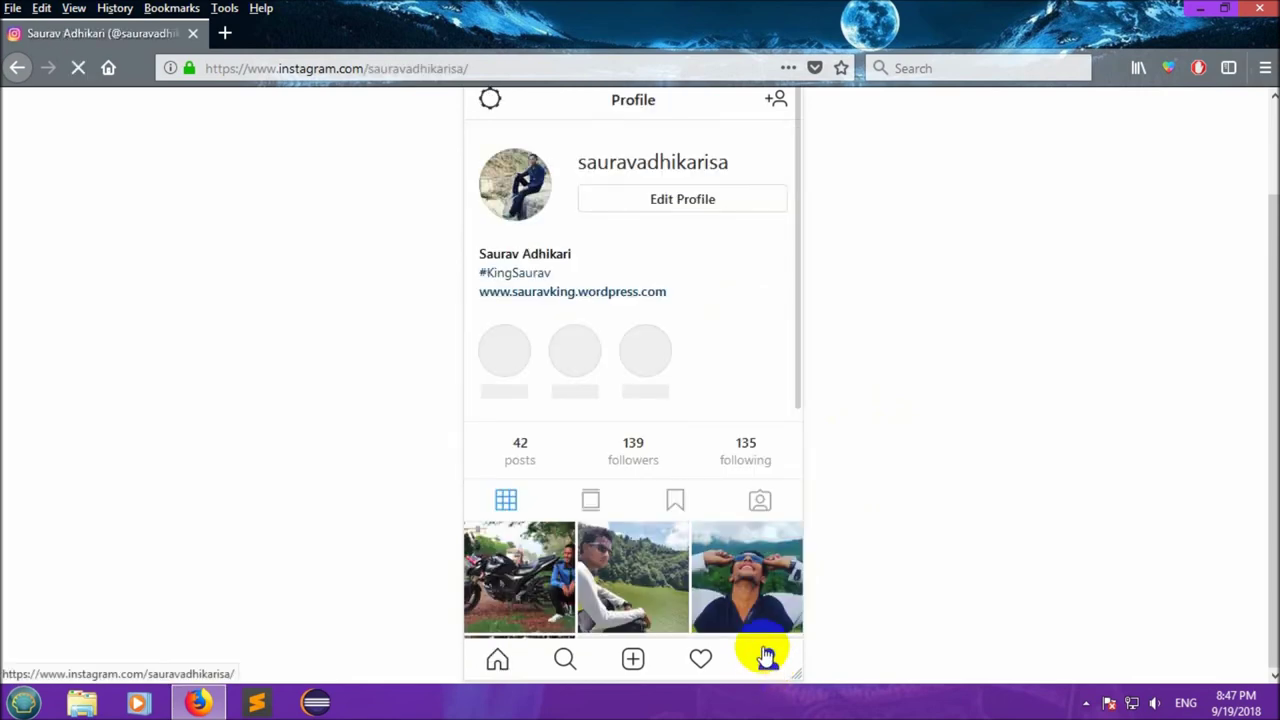
scroll(528, 595, "down", 2)
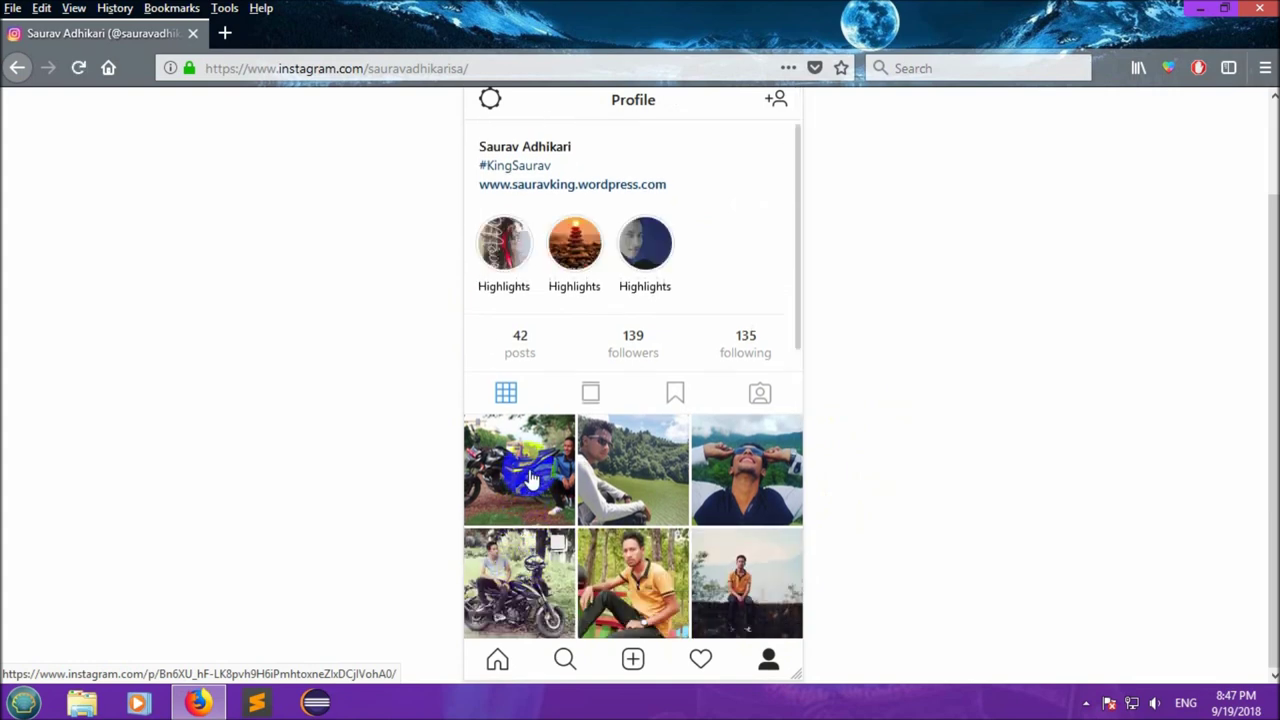
left_click(532, 477)
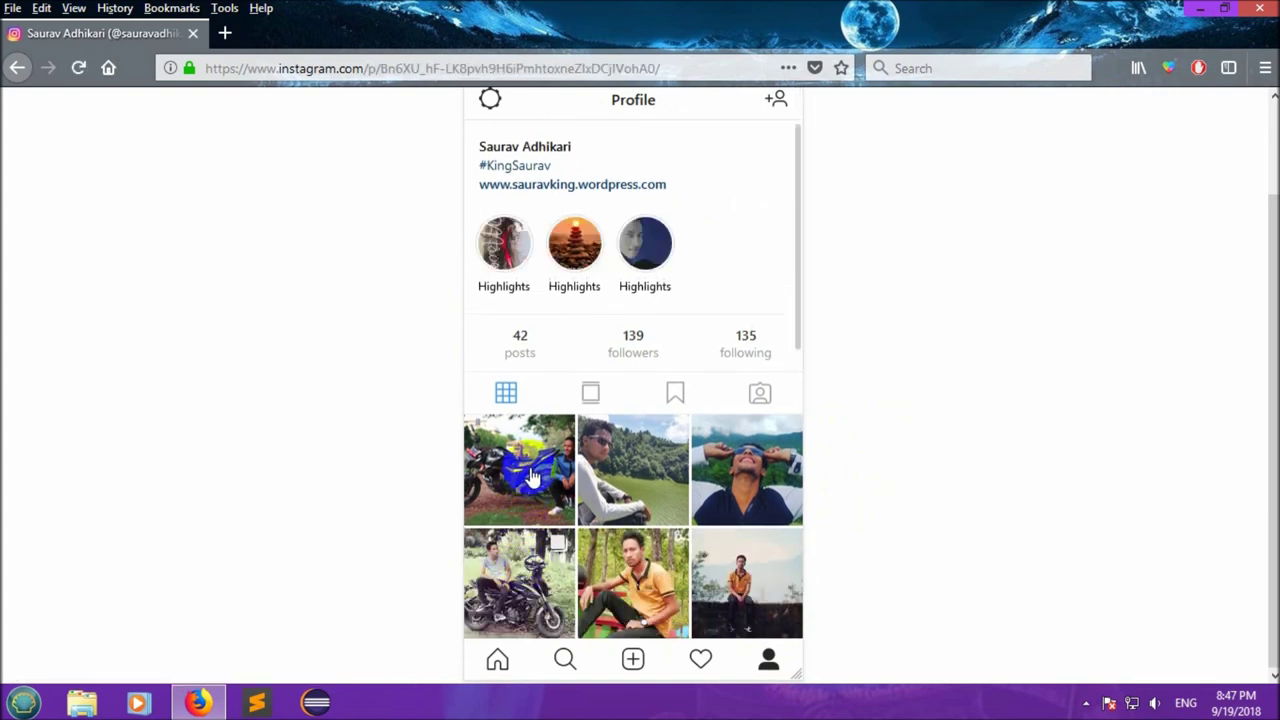